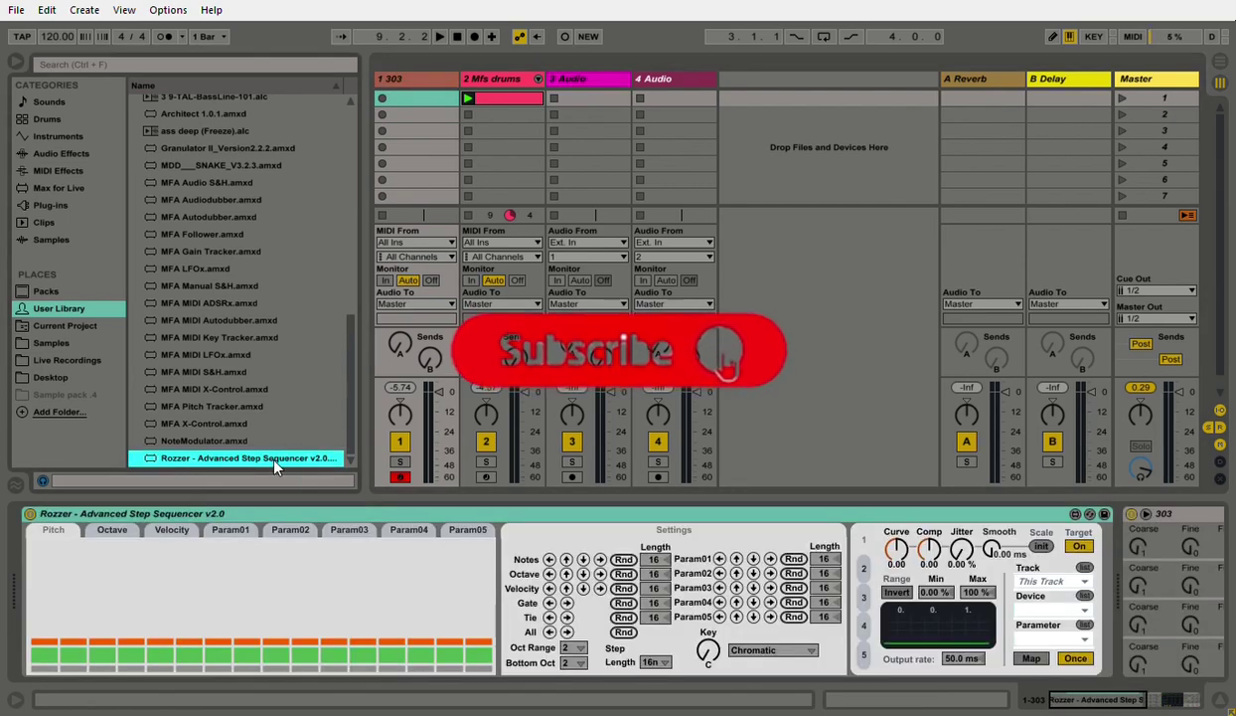
Insert a new MIDI track, 3 MIDI, right after the Mfs drums track
left_click(498, 74)
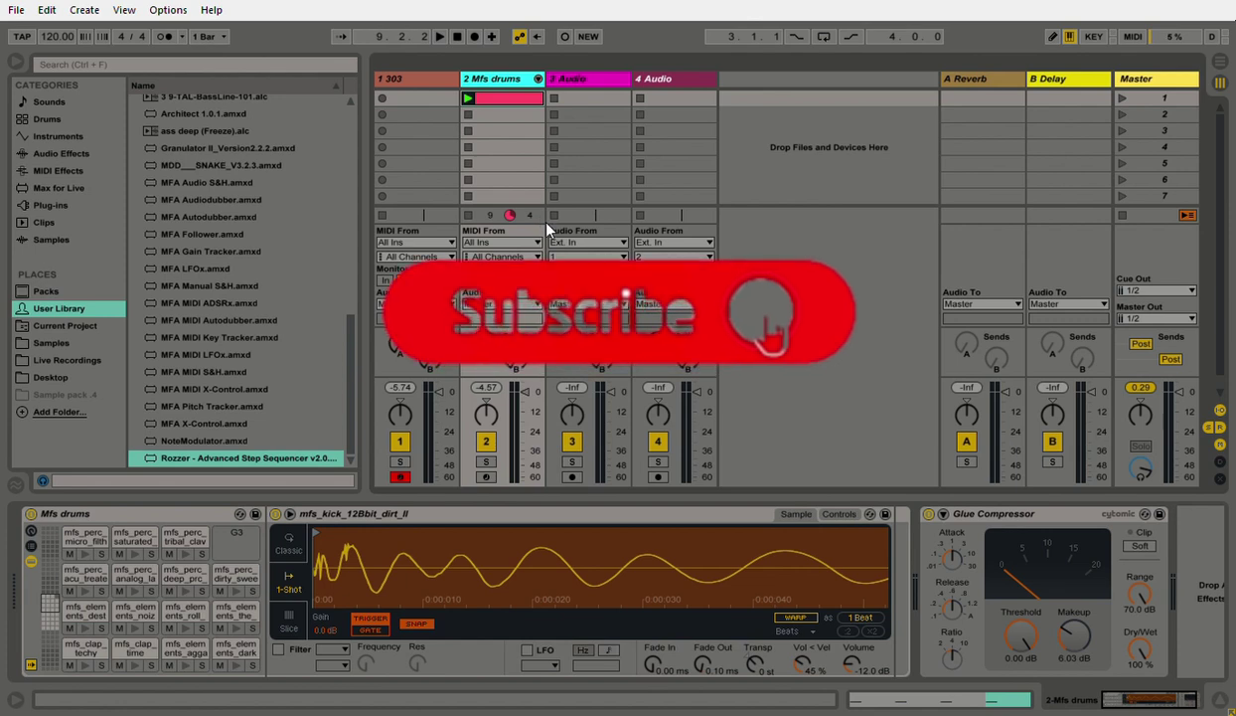
key("ctrl+shift+t")
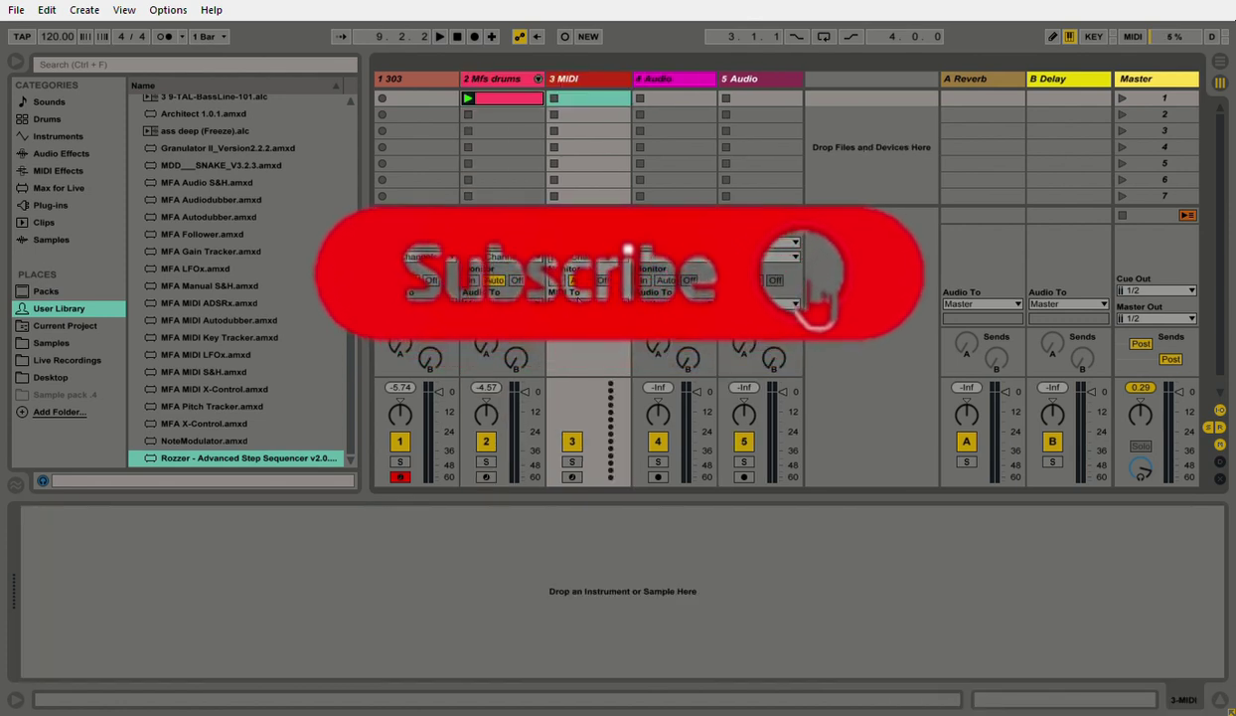
Arm 3 MIDI, record a clip in its first slot, and select the 303 track
left_click(572, 476)
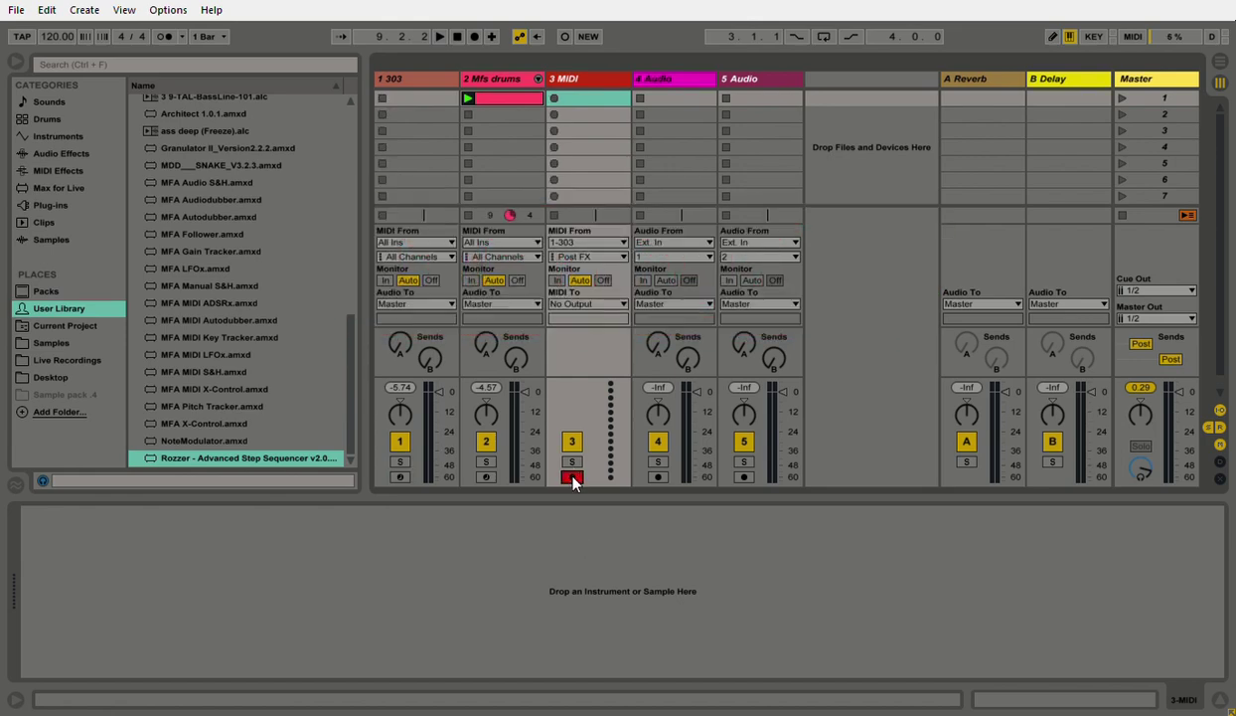
left_click(556, 99)
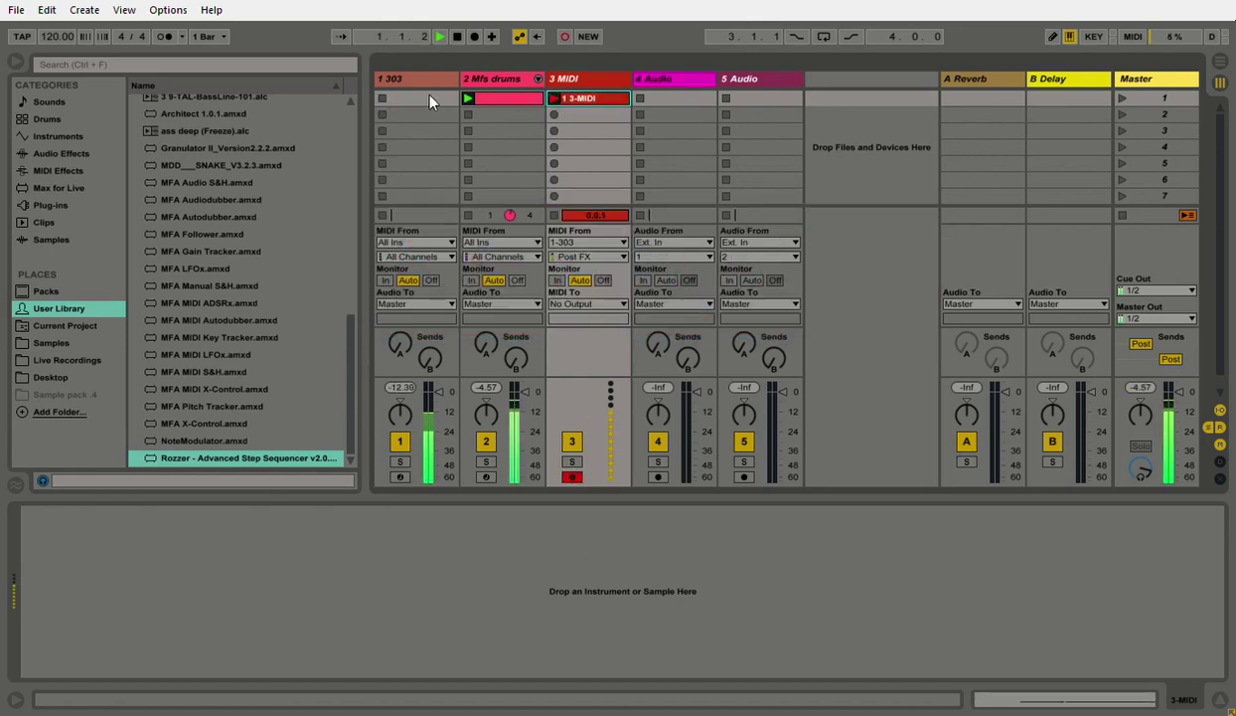
left_click(420, 79)
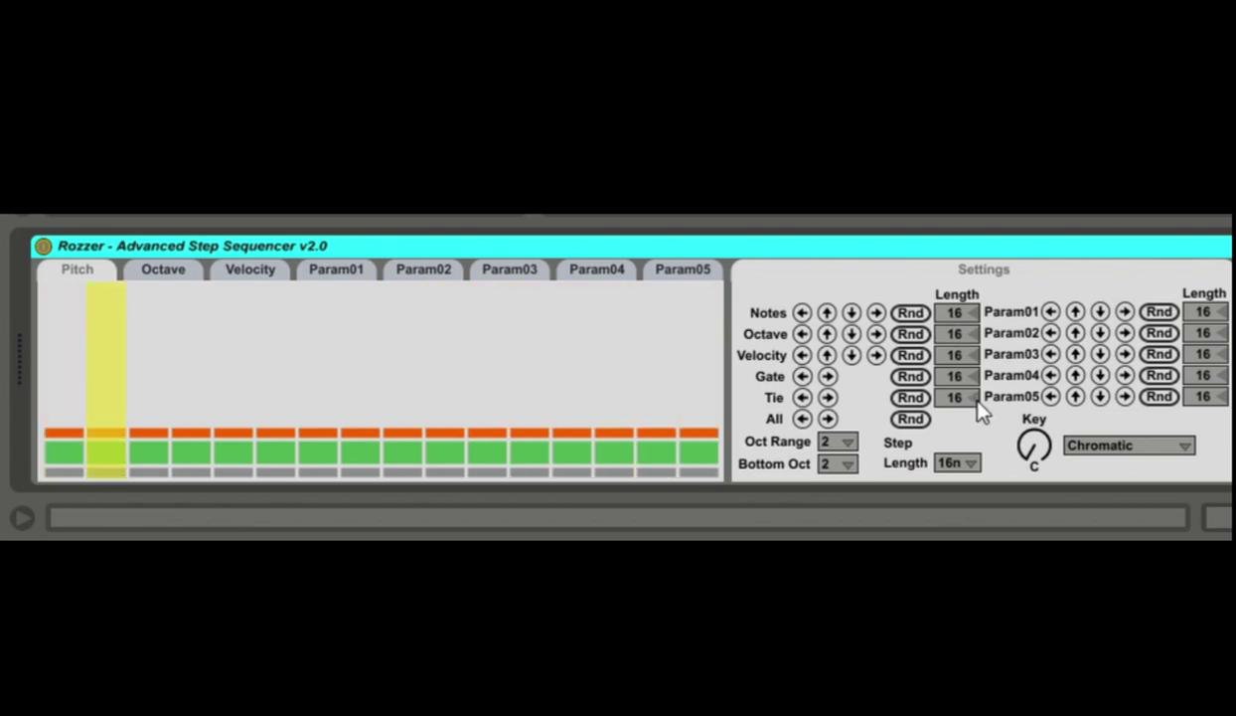
Set Rozzer's scale to F# Aeolian and randomize the note pitches
left_click(1111, 451)
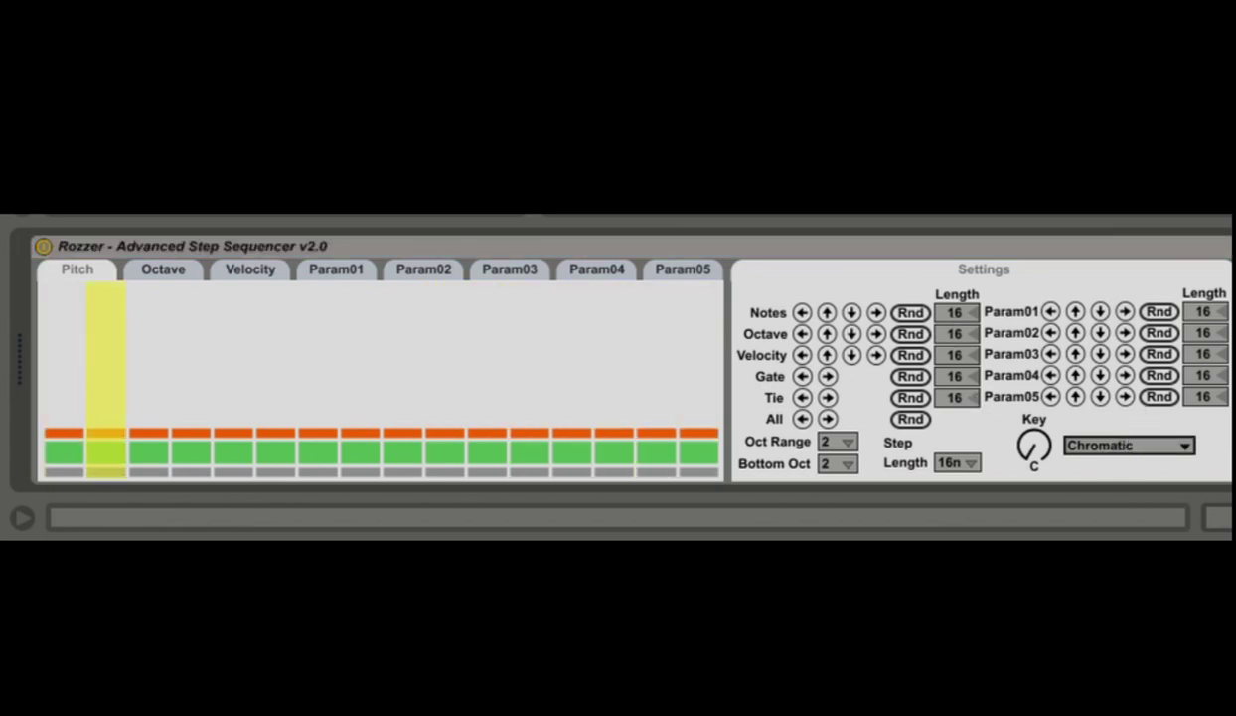
left_click(1056, 409)
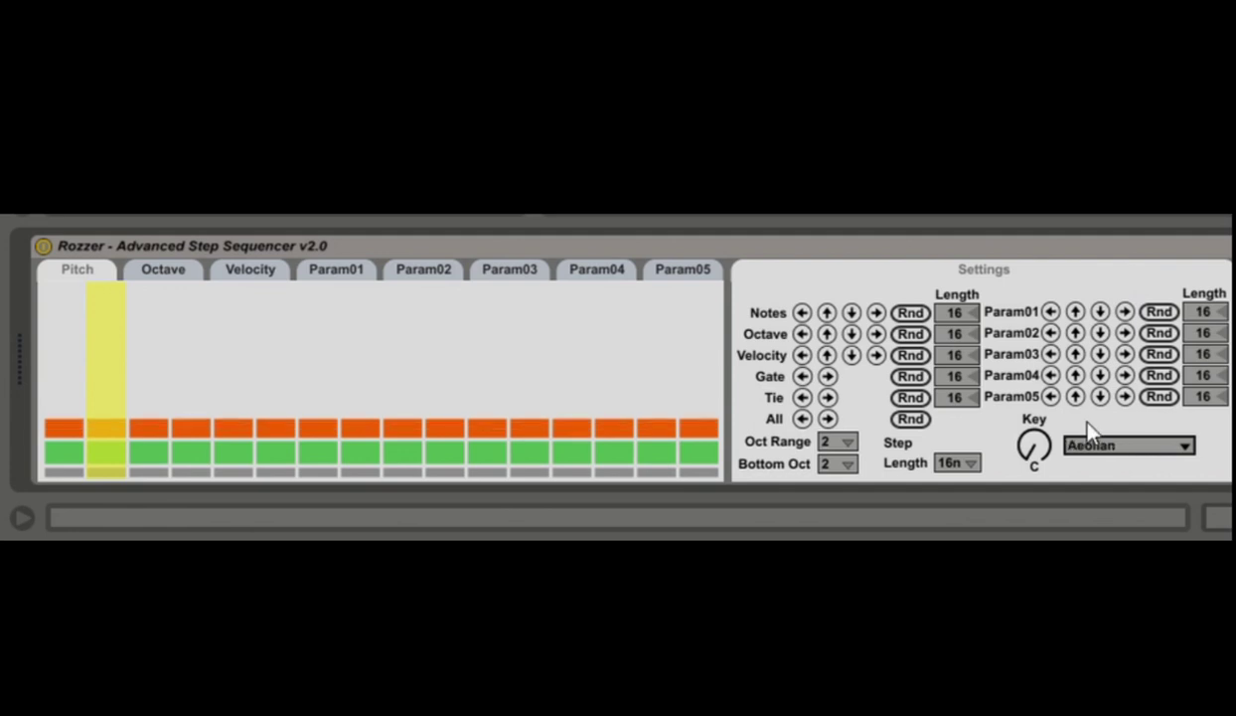
left_click_drag(1019, 434, 1019, 404)
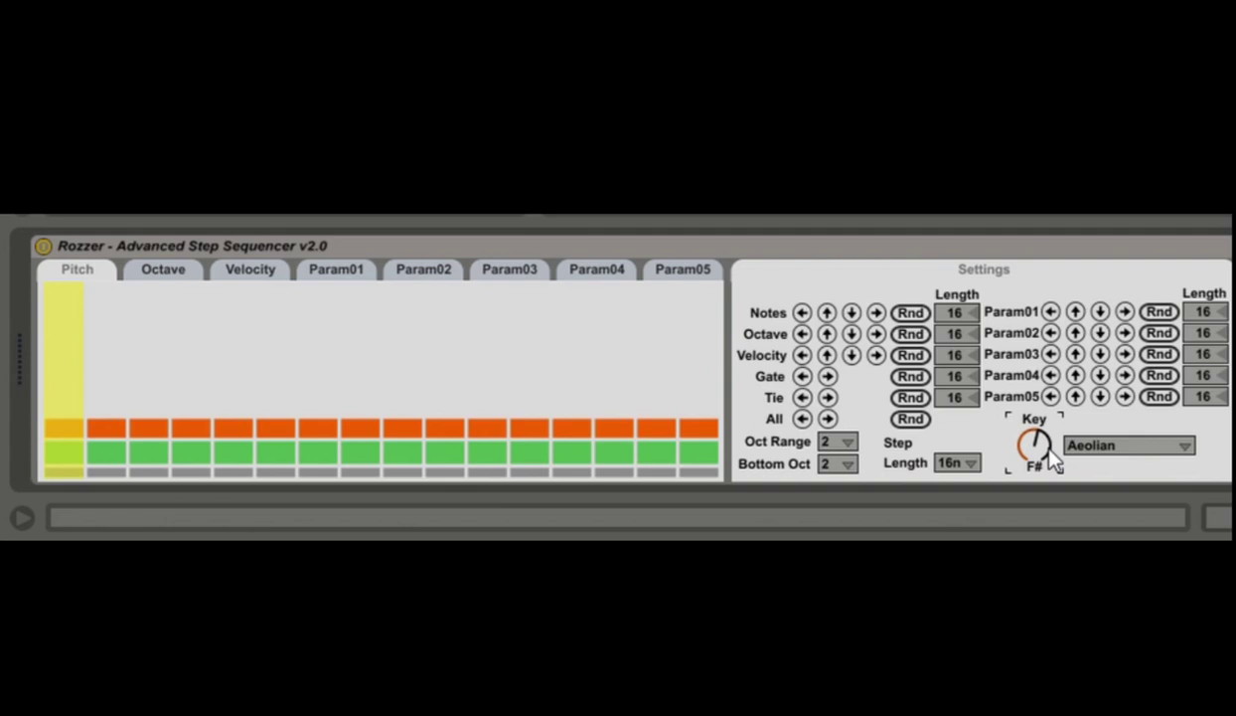
left_click(911, 314)
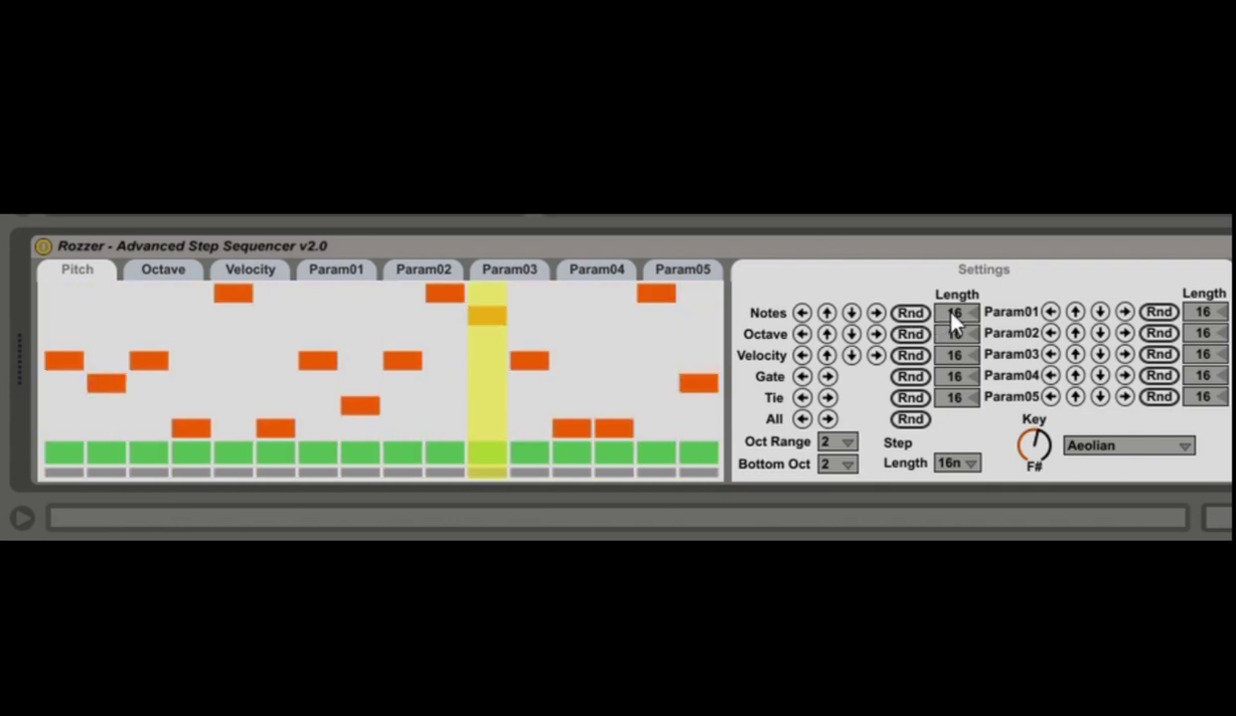
Shorten the Notes pattern to 5 steps and scroll to the 303's modulation matrix
left_click_drag(952, 312, 926, 305)
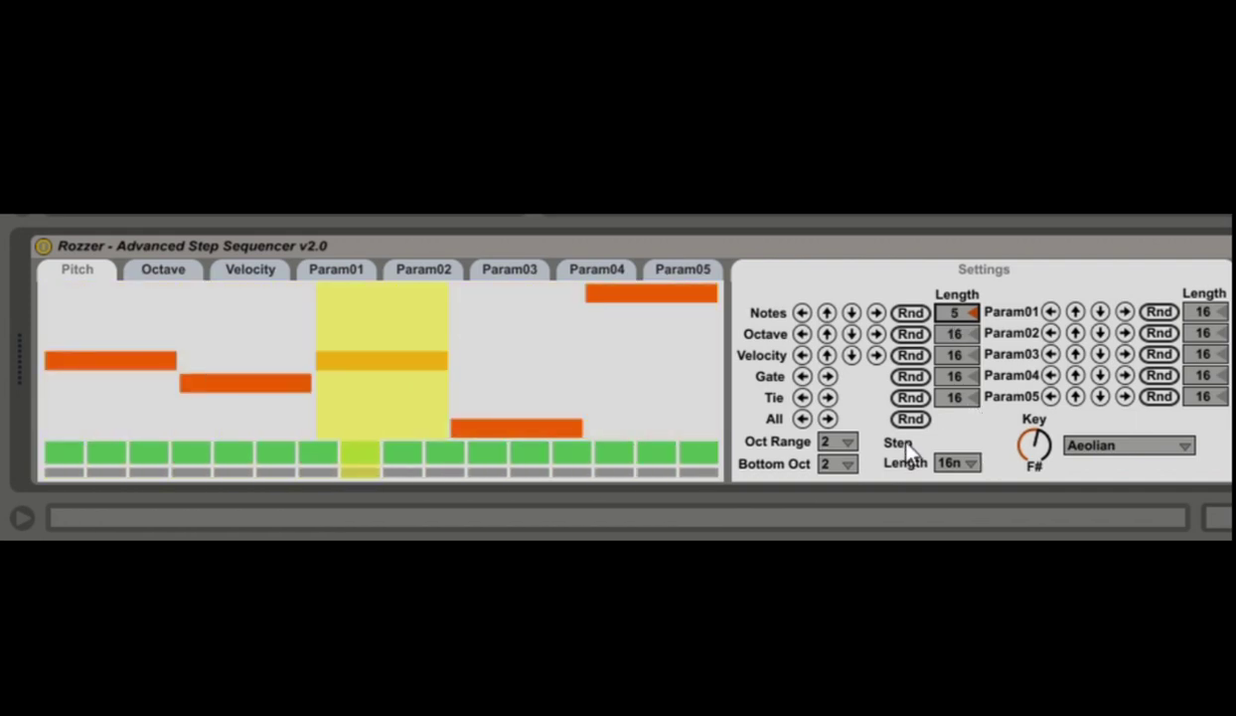
left_click_drag(1158, 702, 1195, 707)
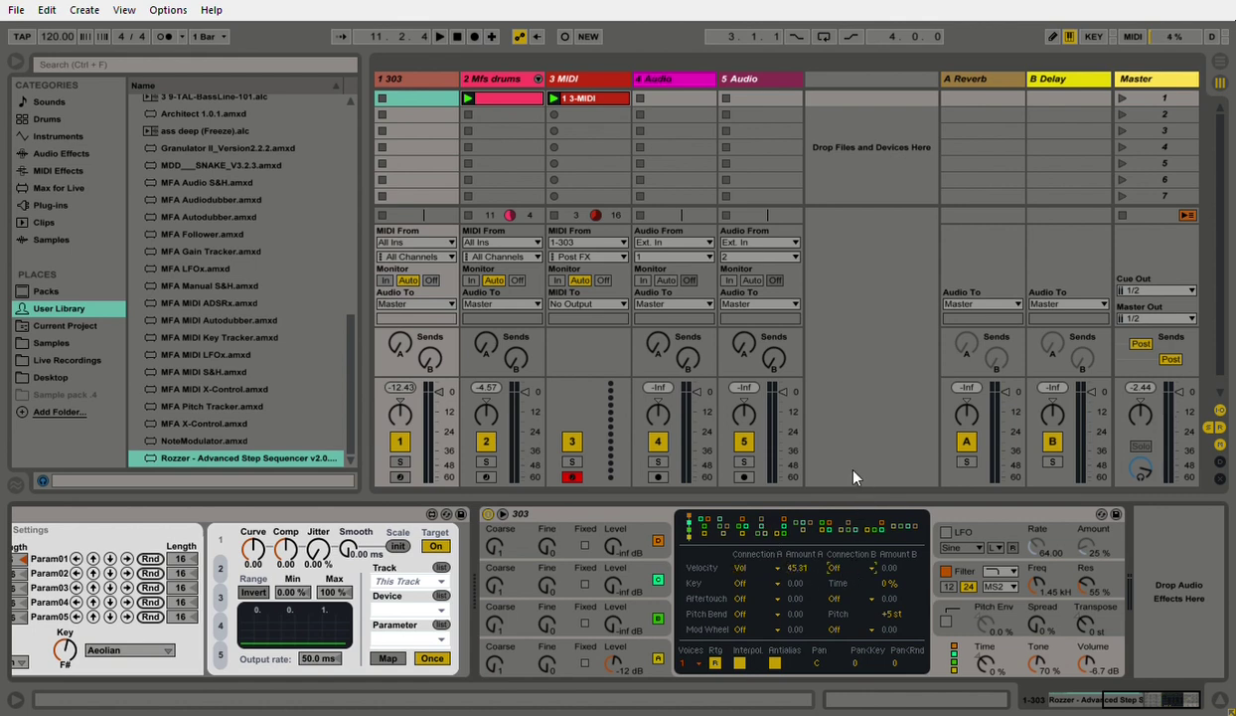
Route 303 velocity to F Env at amount 100, then scroll back to Rozzer
left_click(870, 527)
left_click_drag(889, 567, 890, 497)
left_click_drag(1121, 704, 1038, 702)
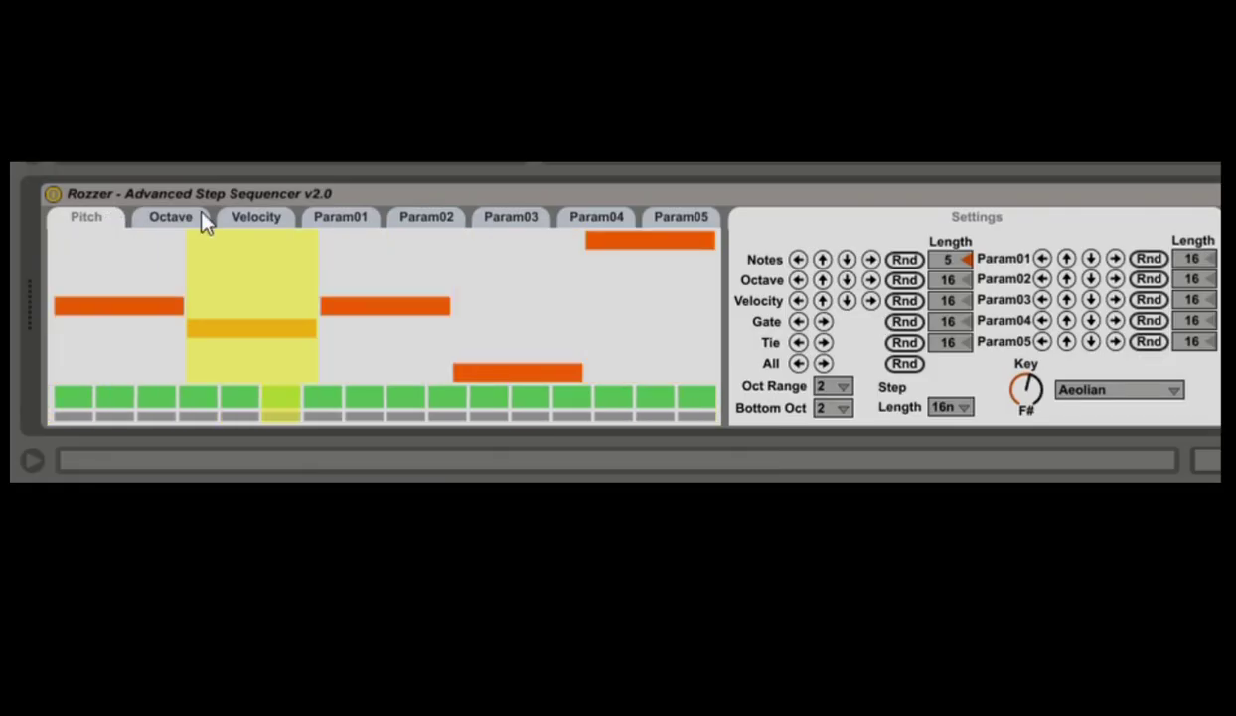
Randomize Rozzer's velocities, set Velocity length to 8, lower one step, and tie step 5
left_click(251, 226)
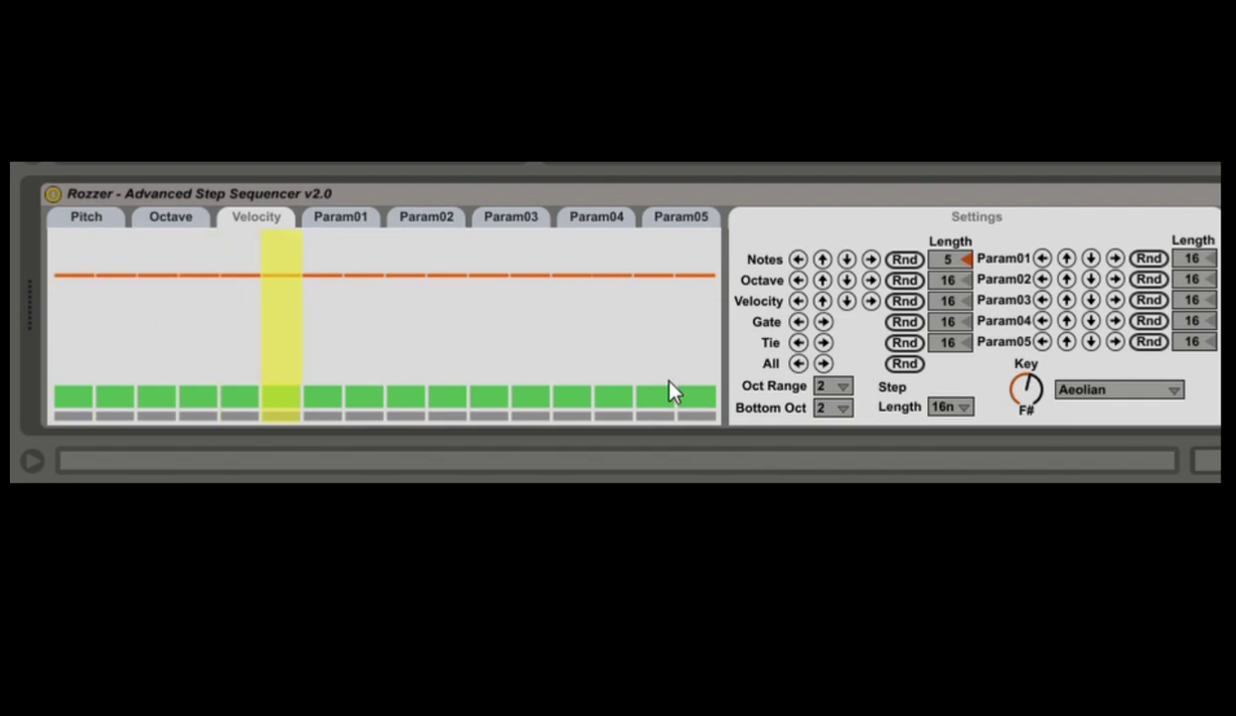
left_click(906, 301)
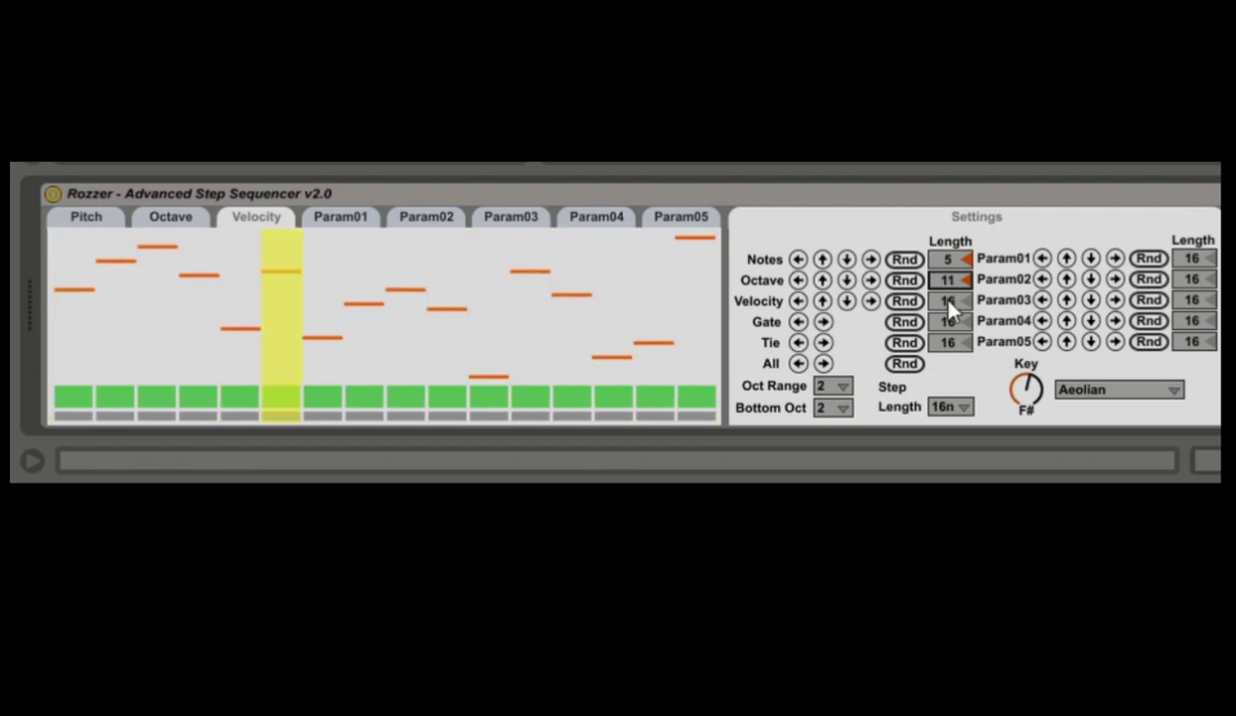
left_click_drag(948, 301, 948, 325)
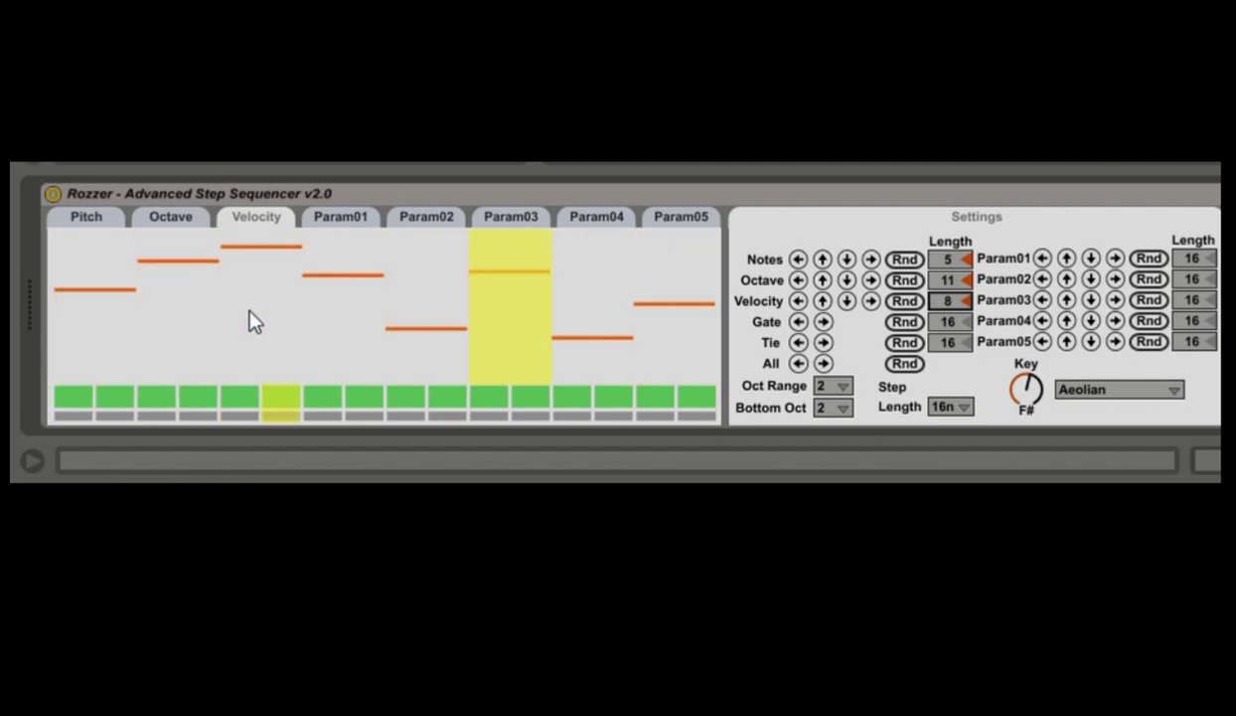
left_click_drag(252, 320, 252, 249)
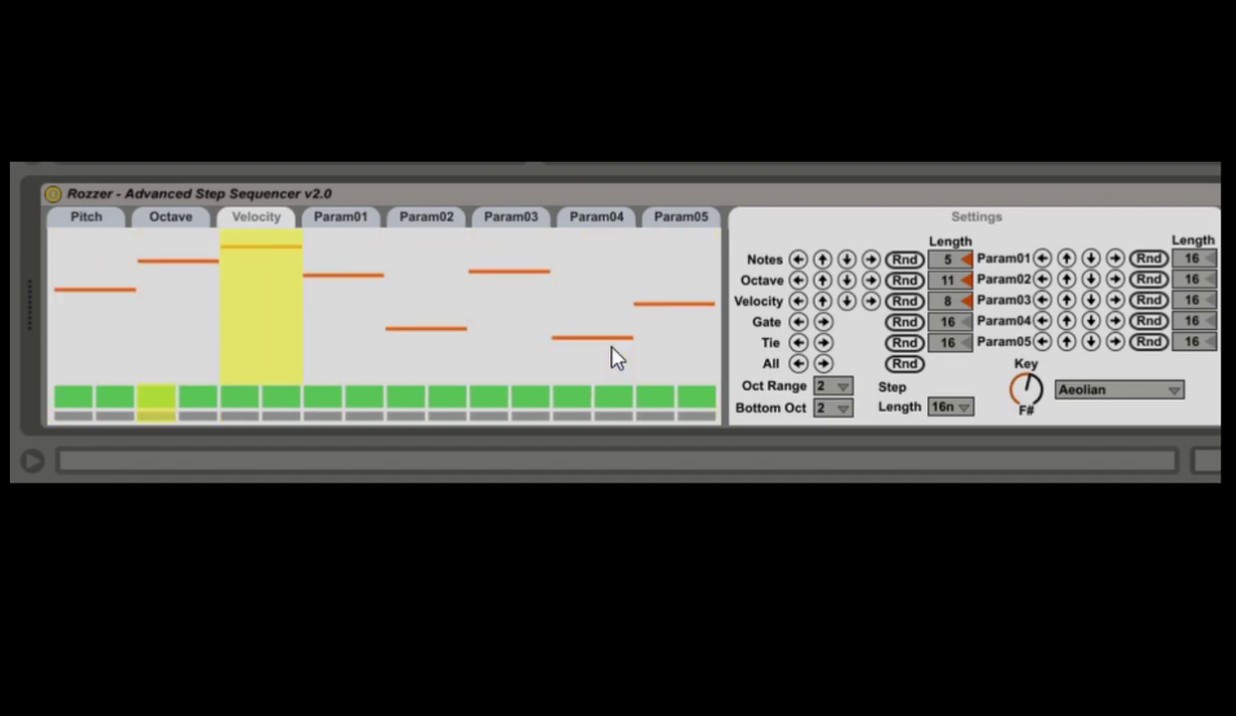
left_click(241, 416)
Randomize Rozzer's gates, then toggle four individual gate steps by hand
left_click(907, 330)
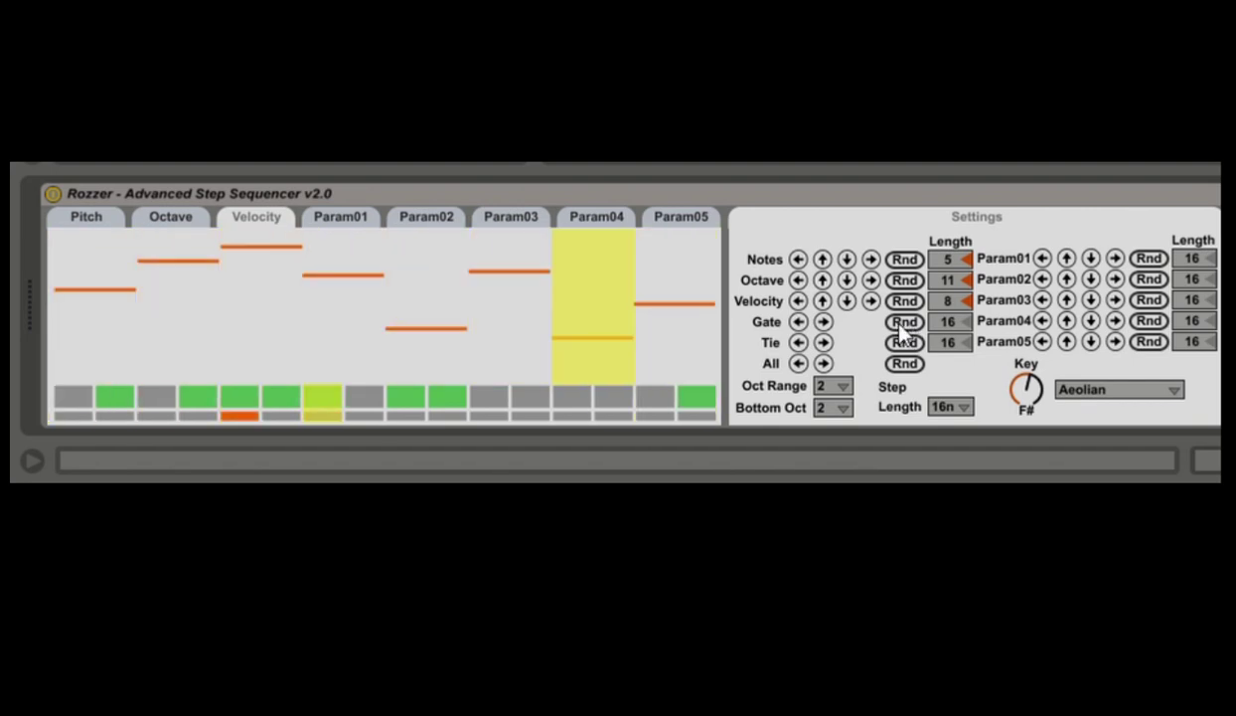
left_click(575, 398)
left_click(547, 397)
left_click(587, 400)
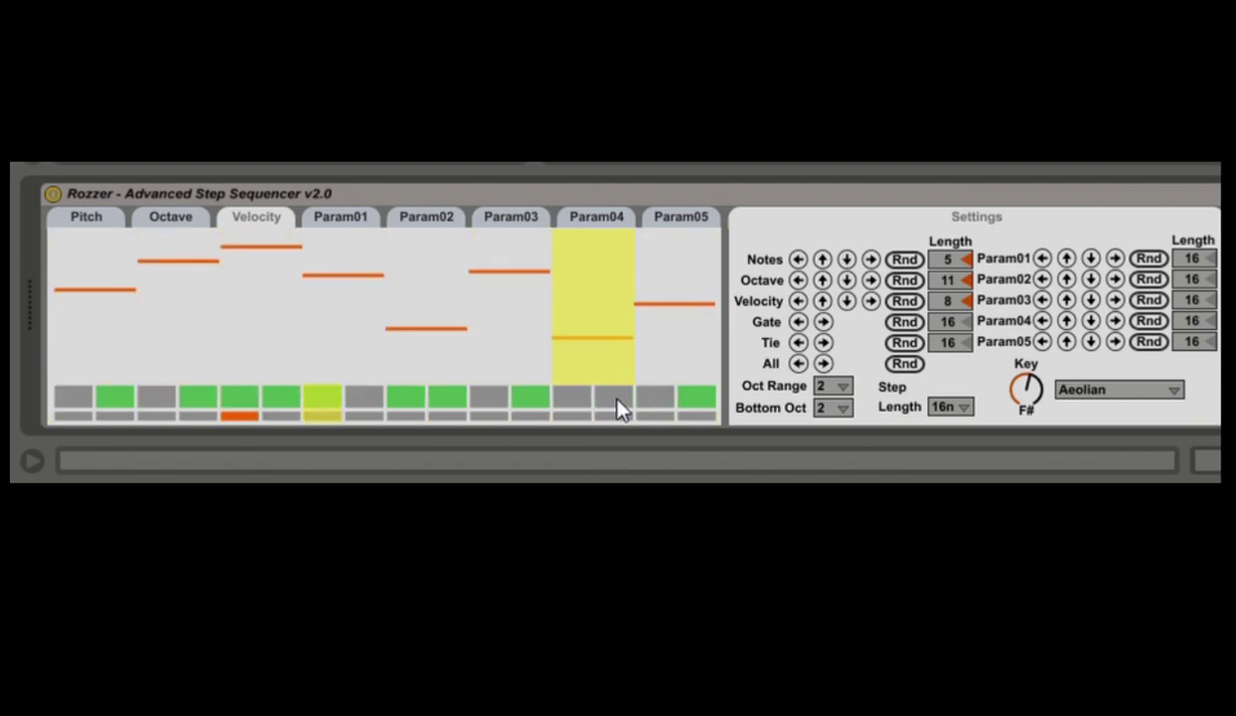
left_click(620, 403)
Randomize Rozzer's octave lane and cut its pattern length to 3 steps
left_click(188, 217)
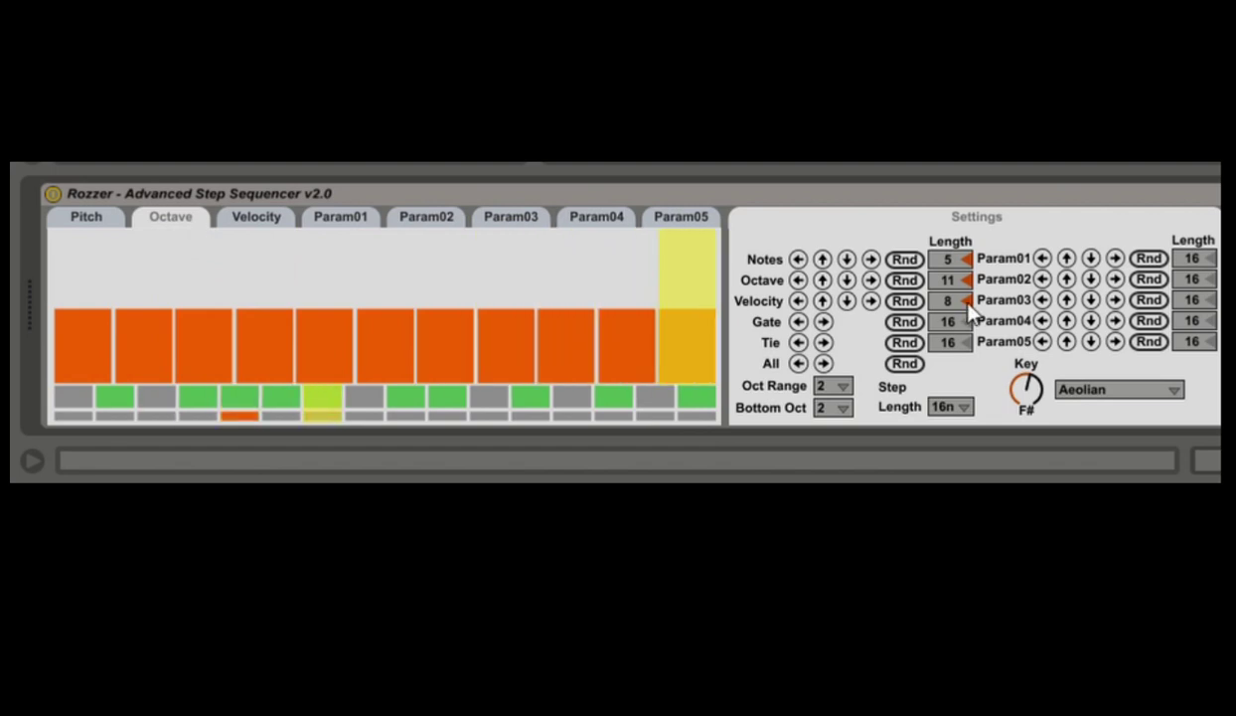
left_click(908, 282)
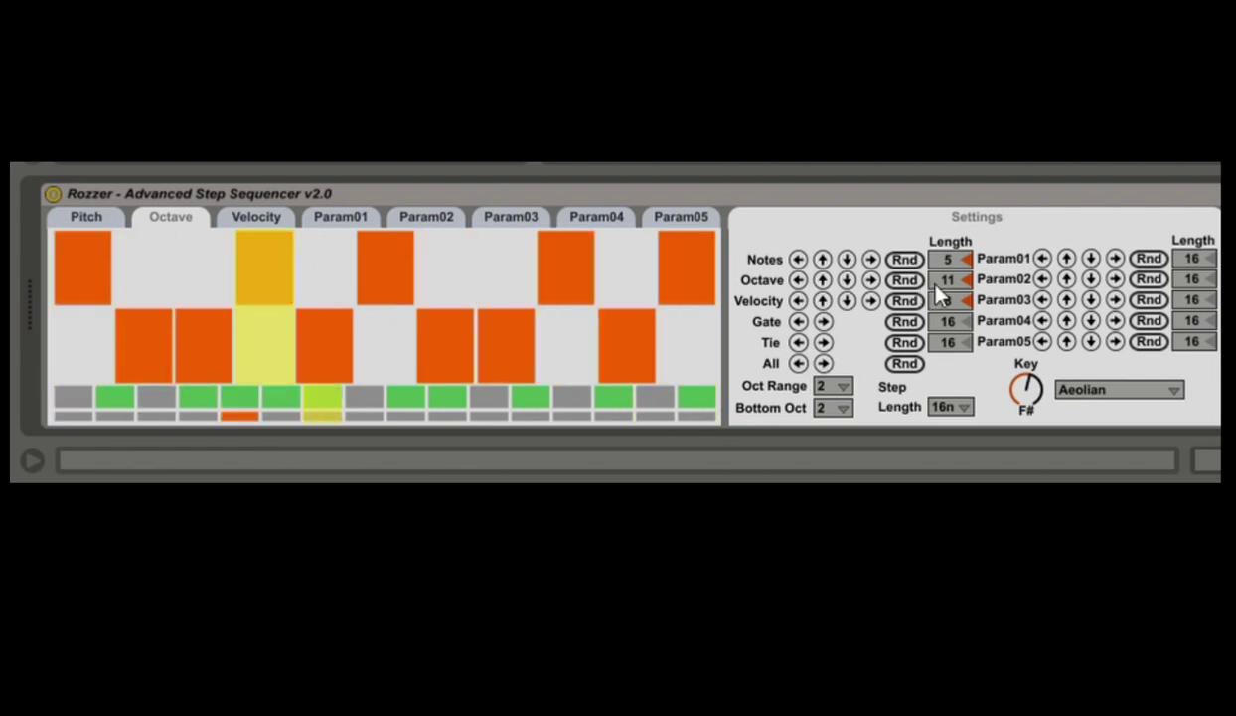
mouse_move(944, 279)
left_mouse_down()
mouse_move(944, 294)
mouse_move(944, 254)
mouse_move(944, 298)
mouse_move(944, 288)
left_mouse_up()
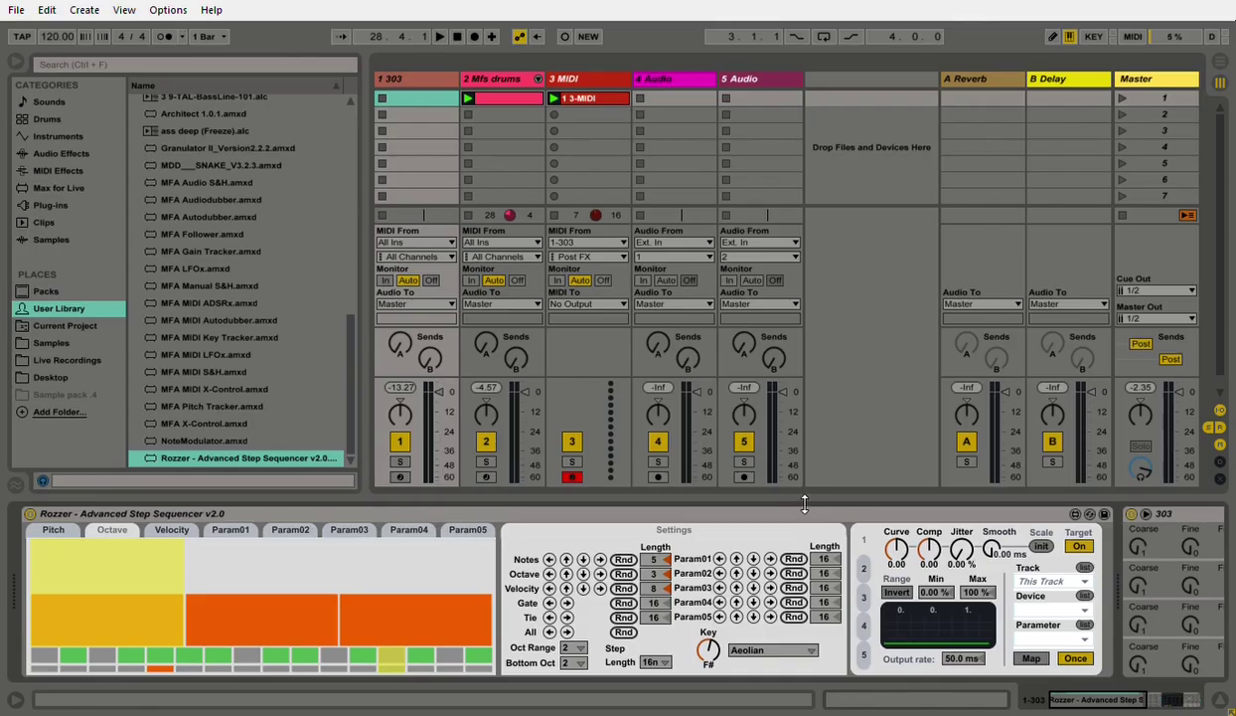
Show Rozzer's Param01 lane and scroll the device chain right toward the 303
left_click(234, 534)
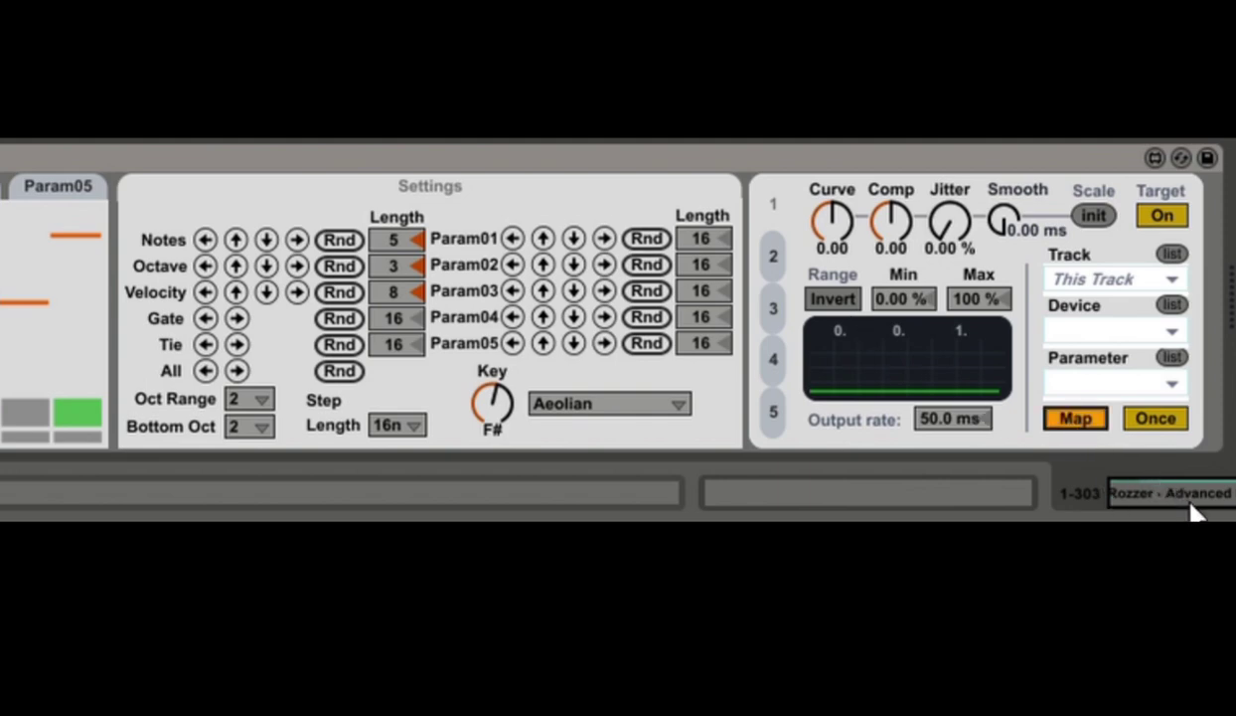
scroll(1192, 512, "right", 10)
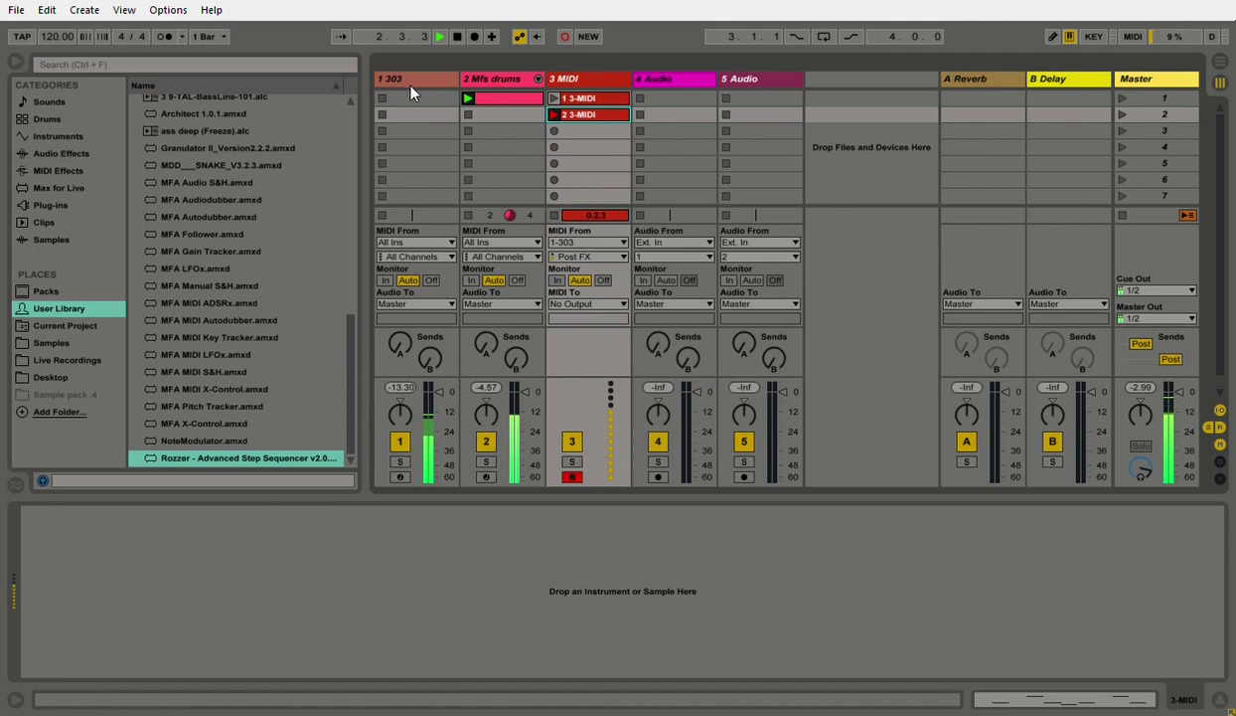
Show the 303 track's device chain and scroll it to Rozzer's step editor
left_click(406, 83)
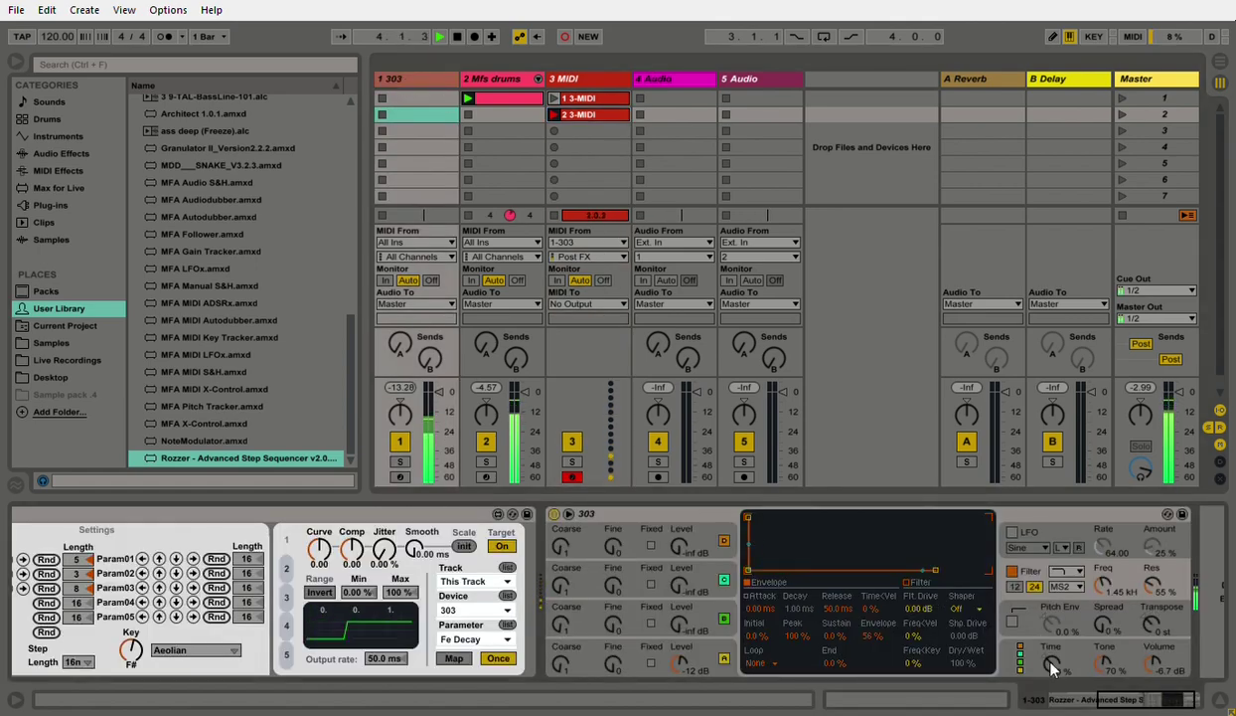
left_click_drag(1140, 703, 1082, 702)
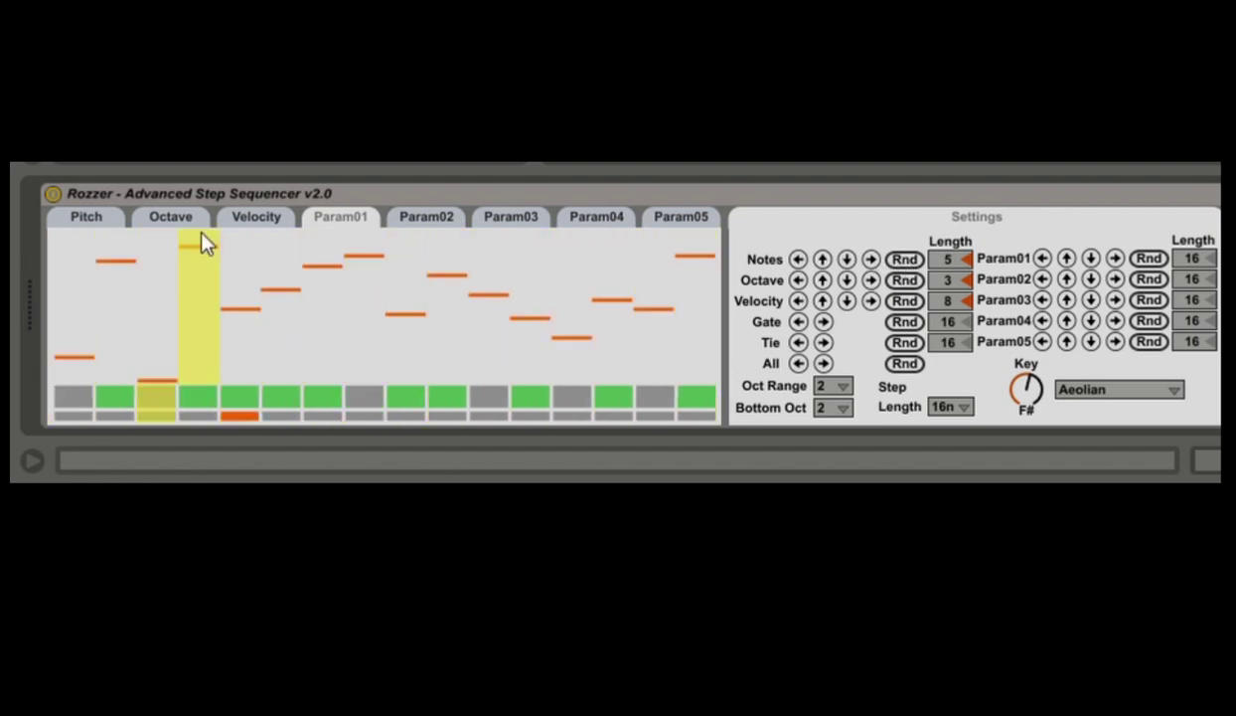
Show the Pitch lane and rotate the note pattern earlier and later, then transpose it down and up
left_click(101, 215)
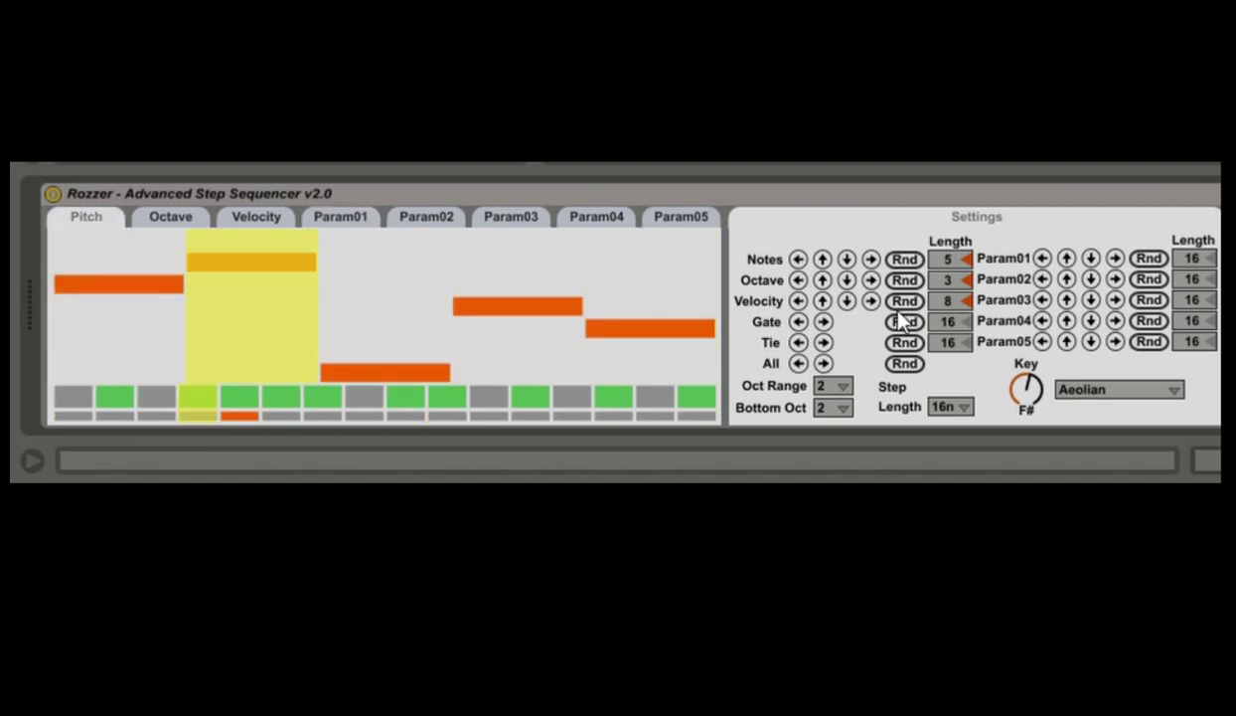
left_click(799, 260)
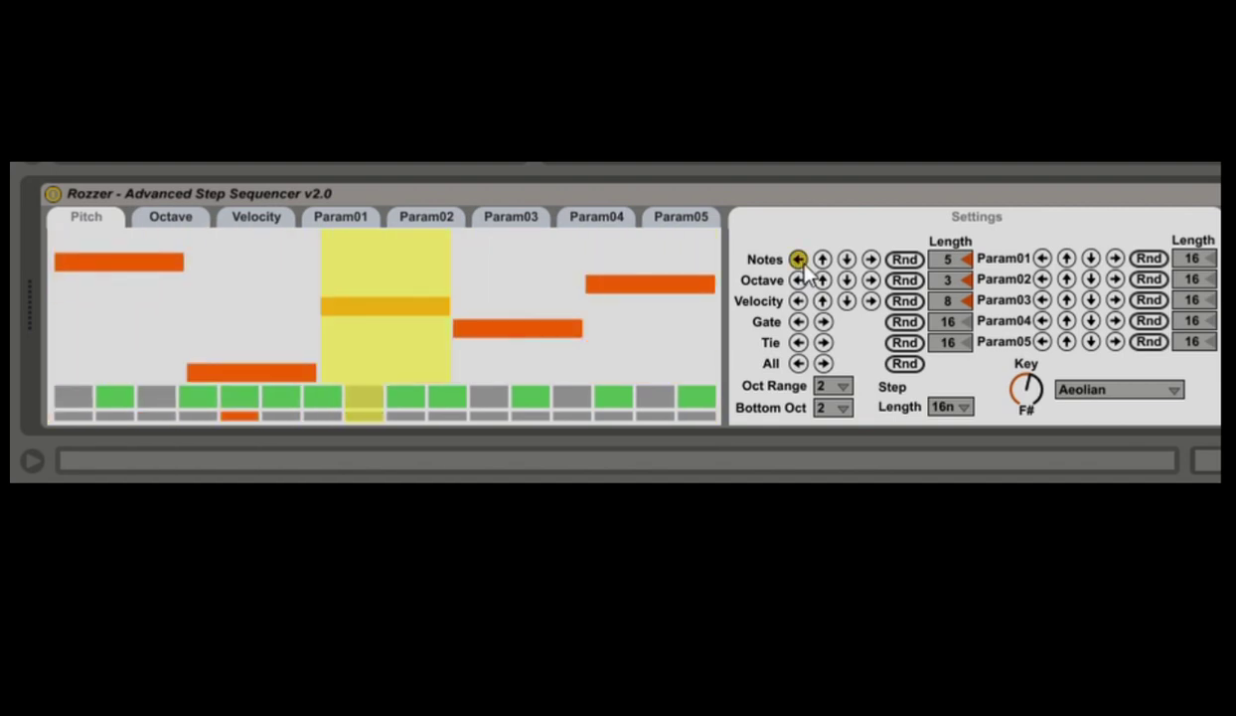
left_click(870, 260)
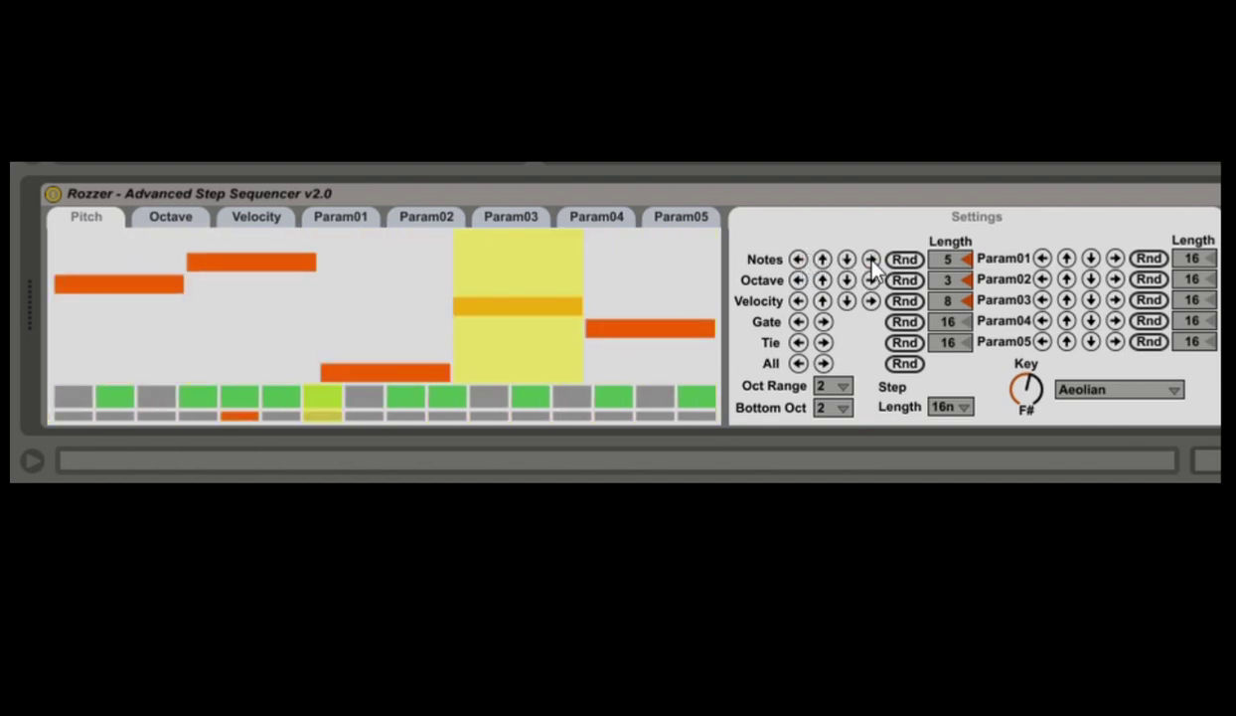
left_click(799, 261)
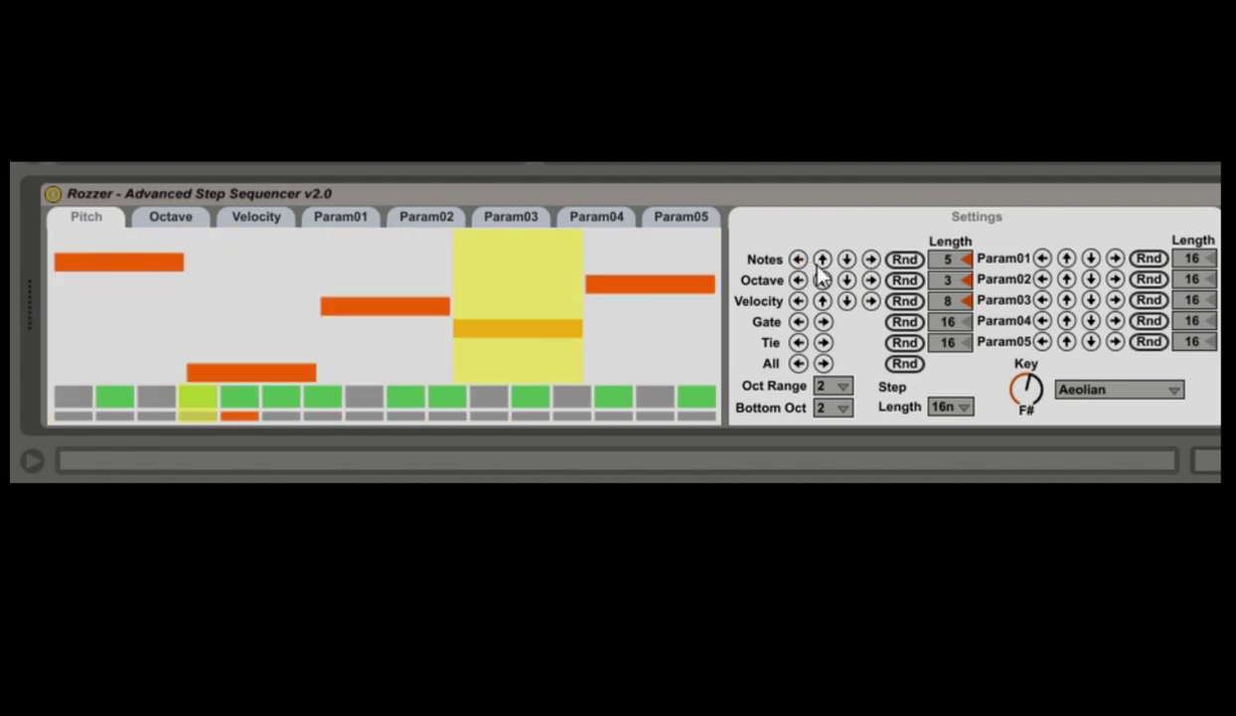
left_click(846, 259)
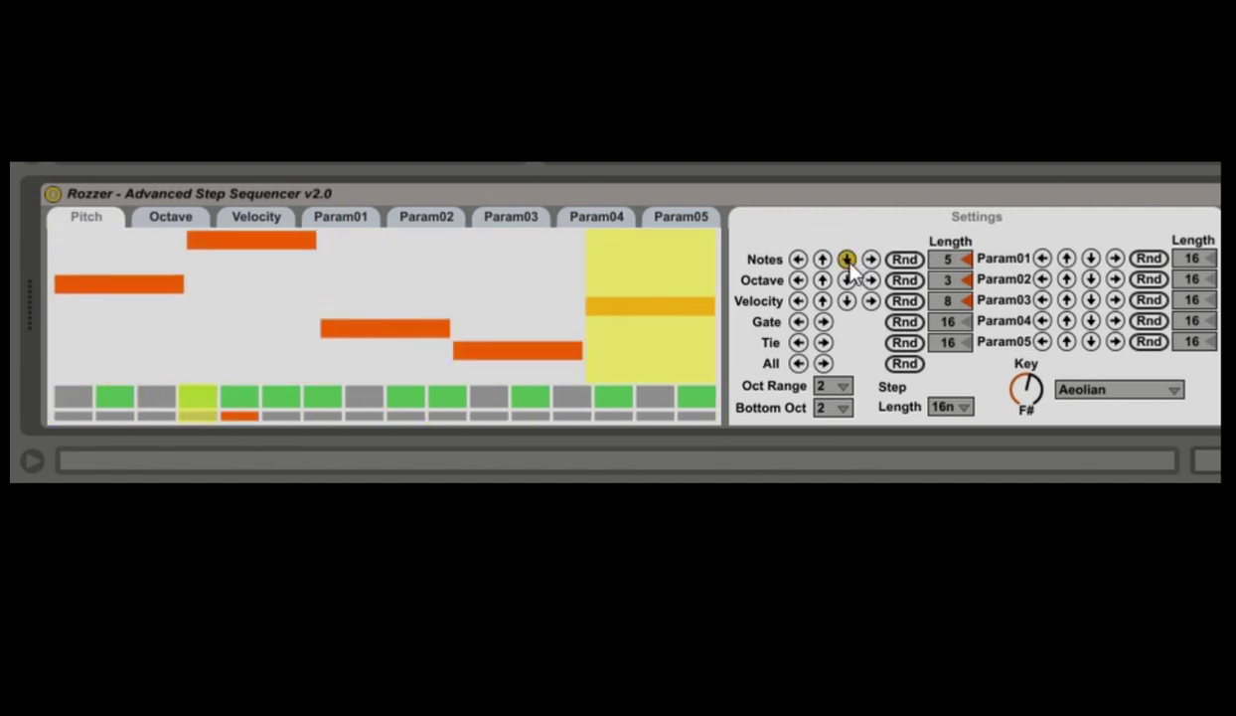
left_click(823, 259)
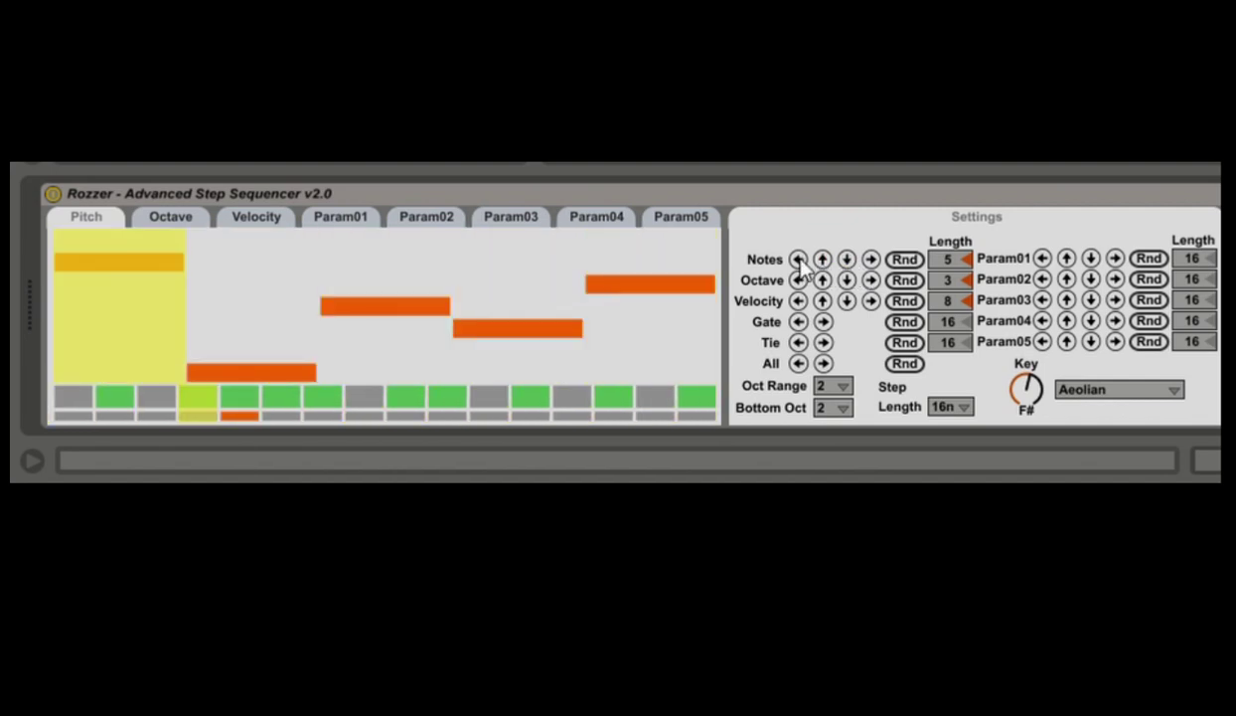
Keep rotating and transposing the notes, ending one scale step lower
left_click(799, 259)
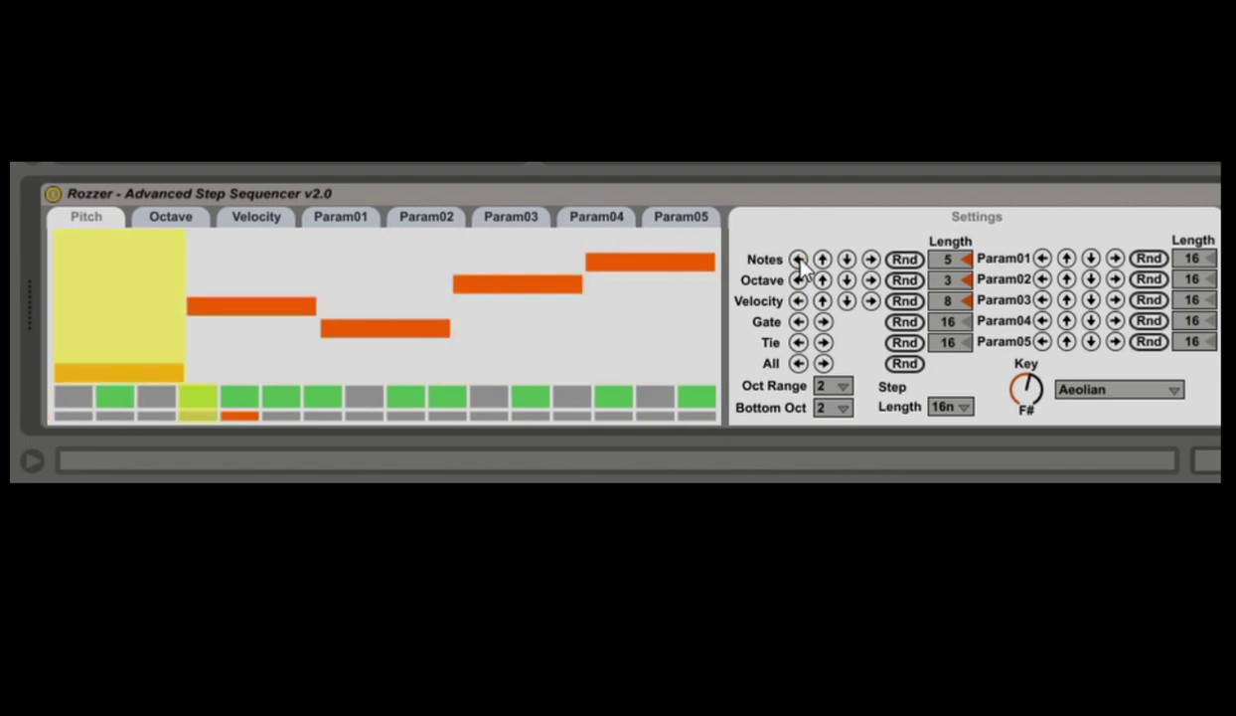
left_click(873, 260)
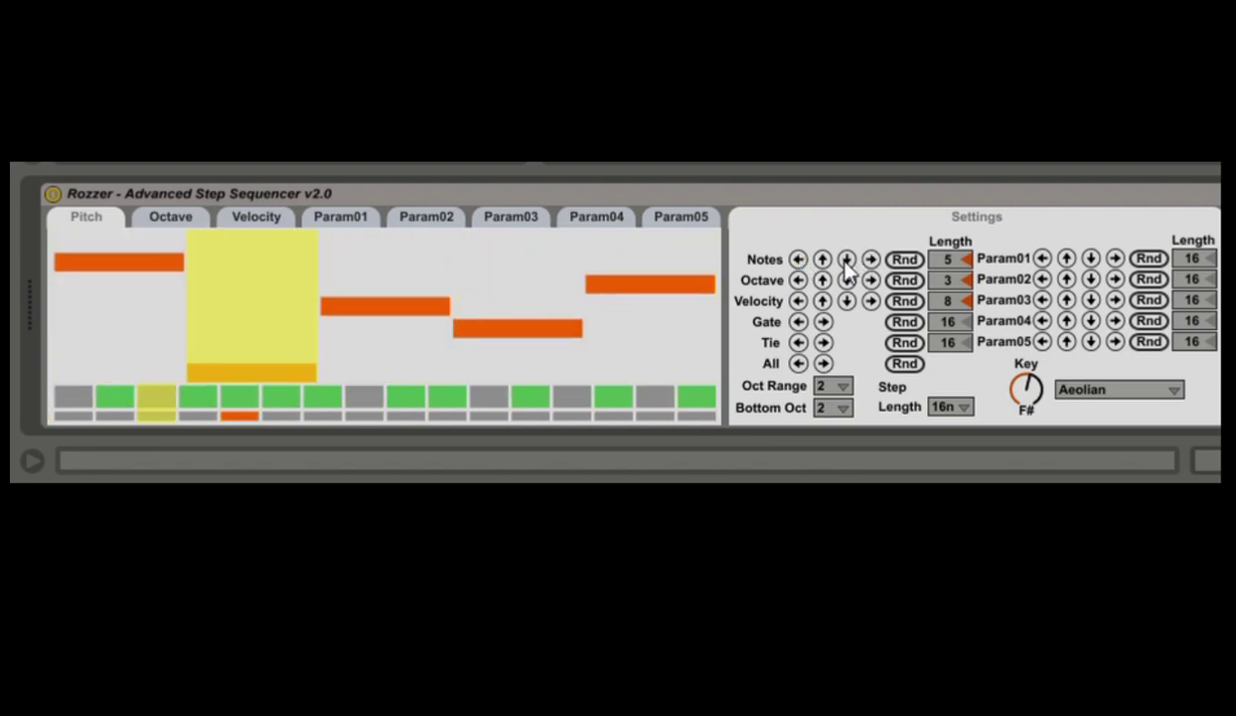
left_click(846, 259)
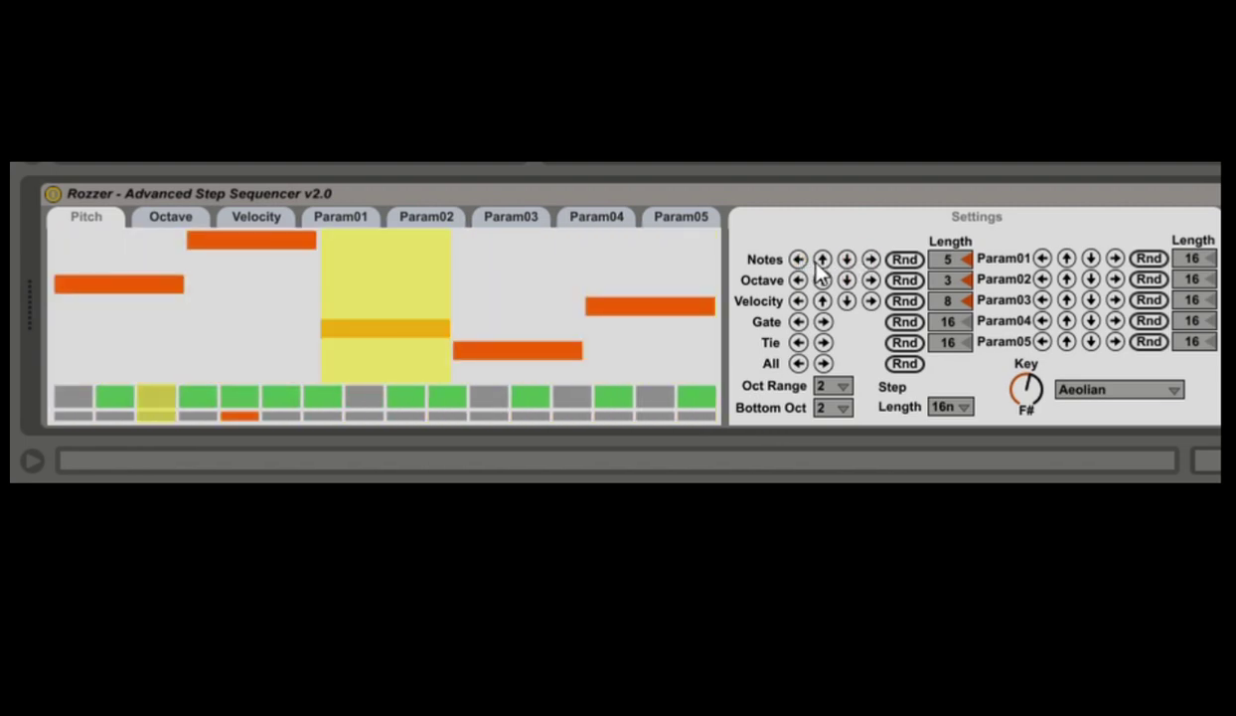
left_click(823, 259)
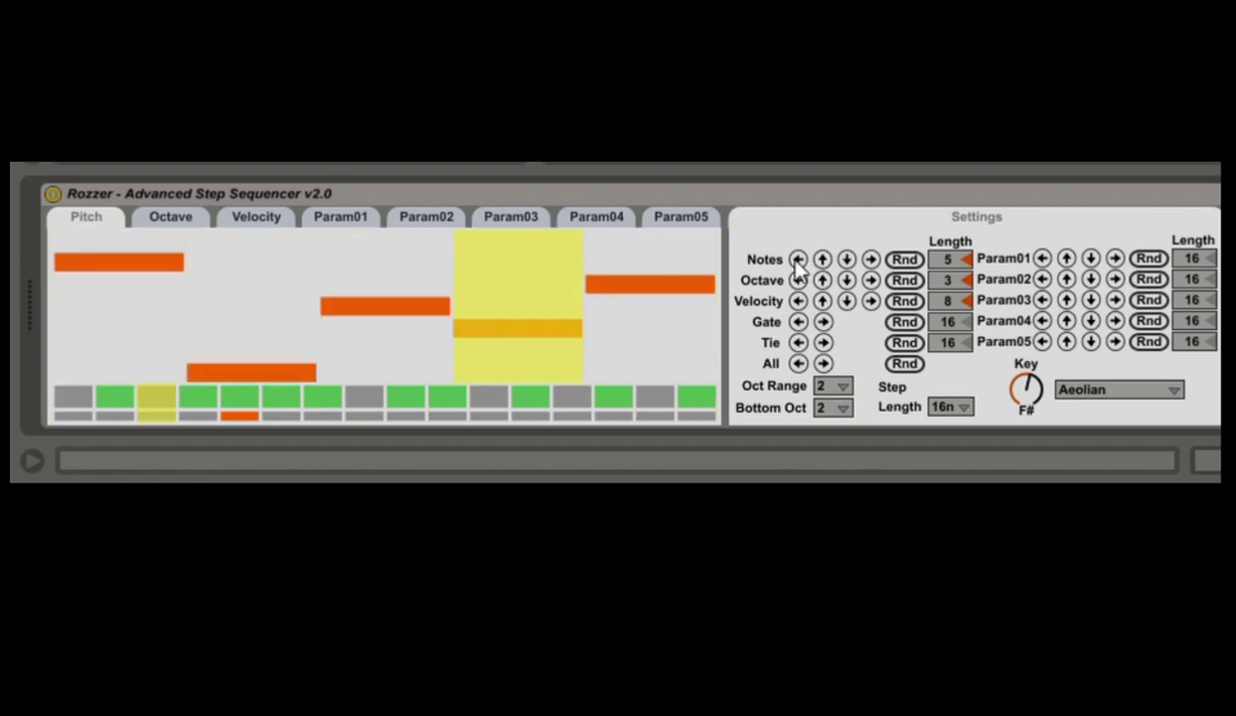
left_click(797, 260)
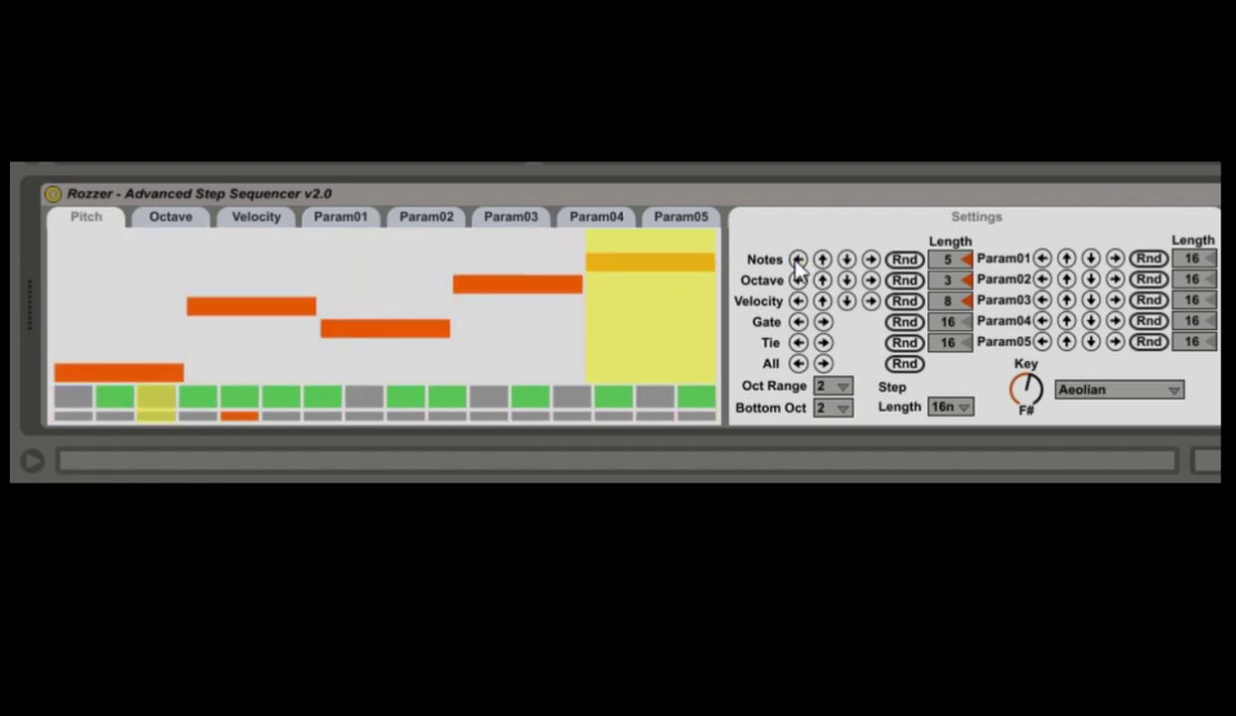
left_click(870, 259)
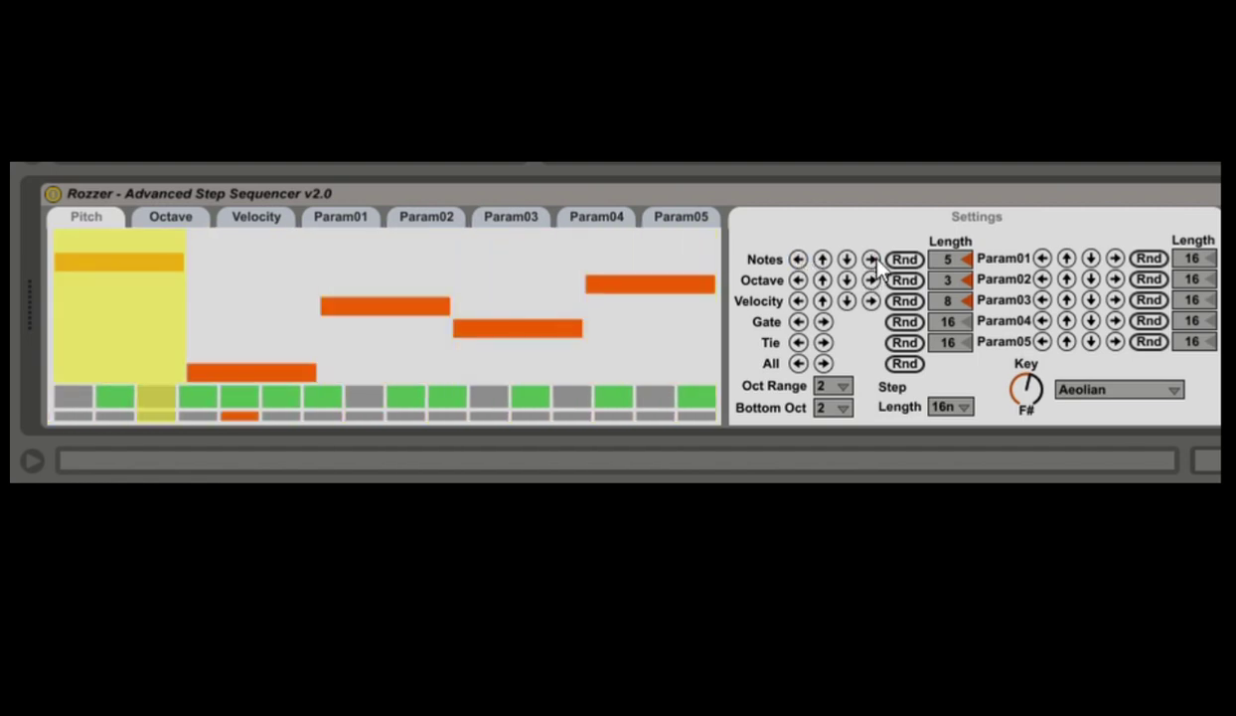
left_click(847, 260)
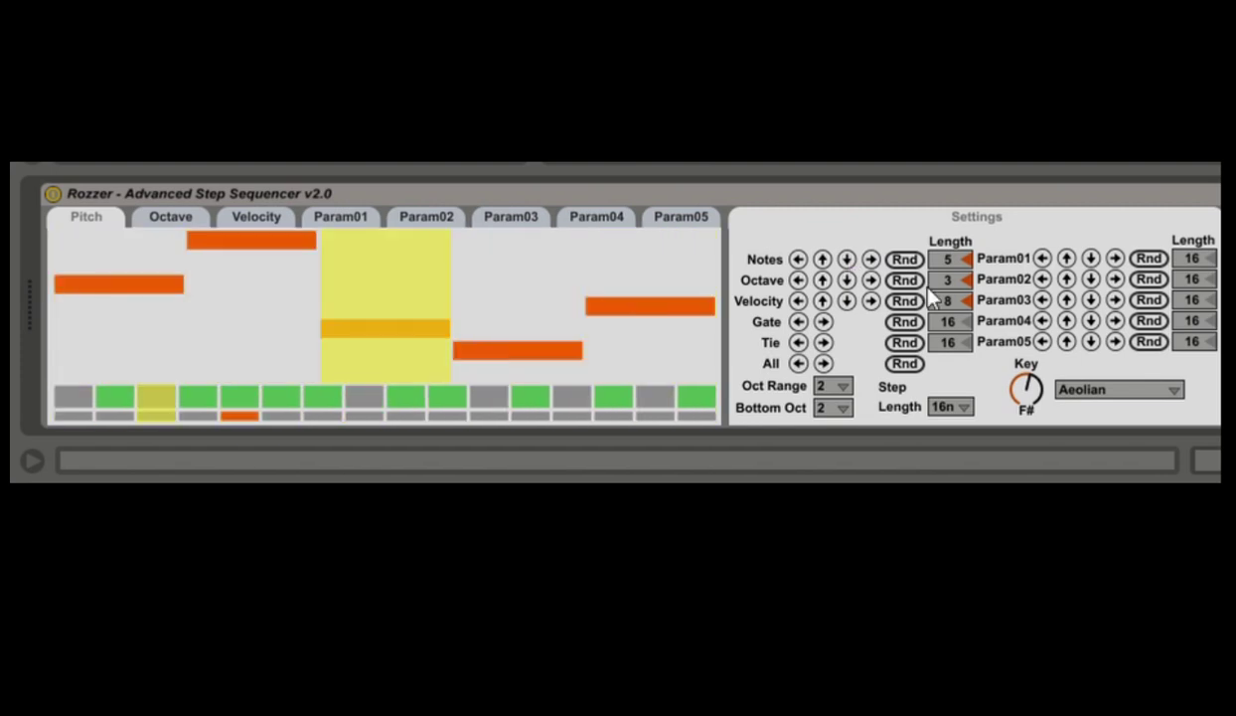
Re-roll the gate pattern six times with Gate Rnd until most steps fall in the second half
left_click(905, 323)
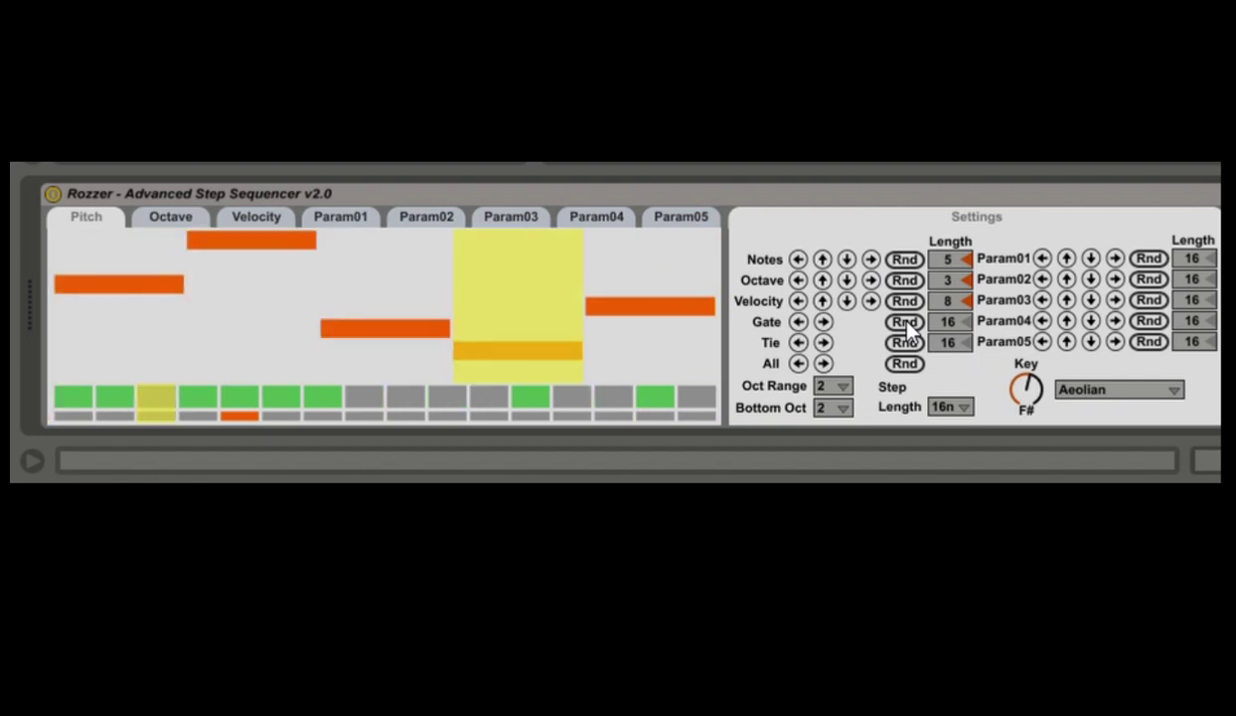
left_click(907, 326)
left_click(907, 326)
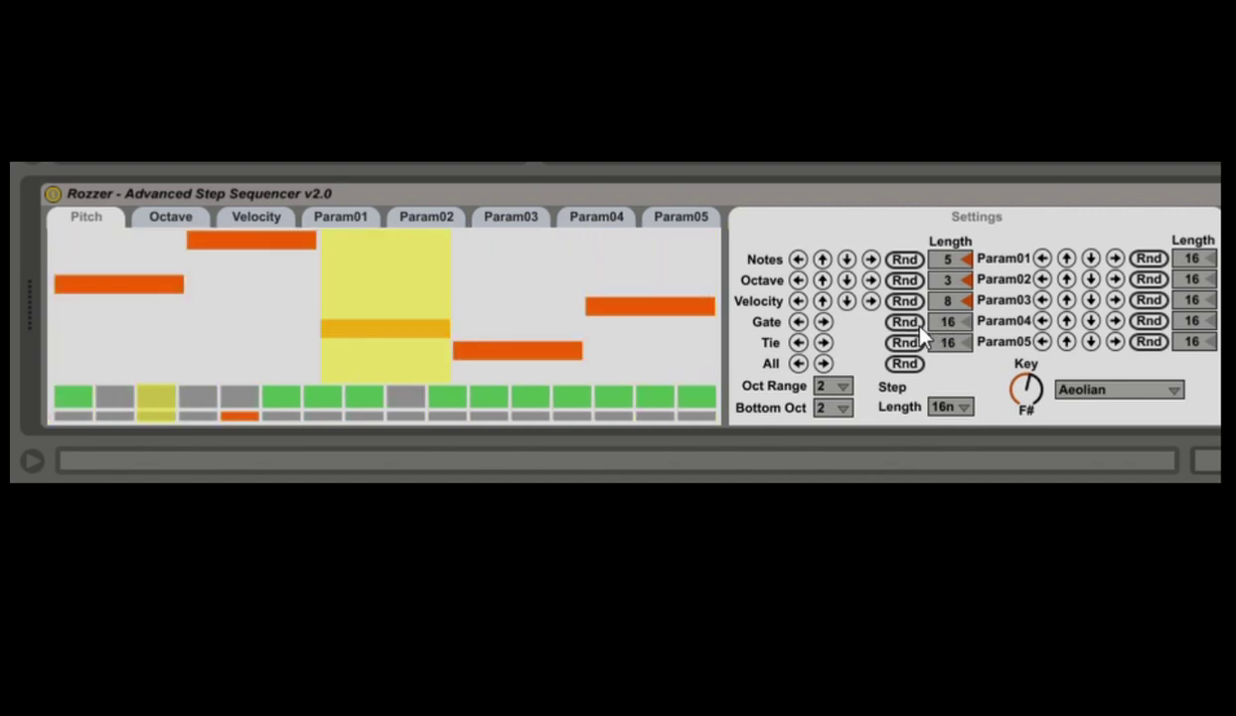
left_click(915, 327)
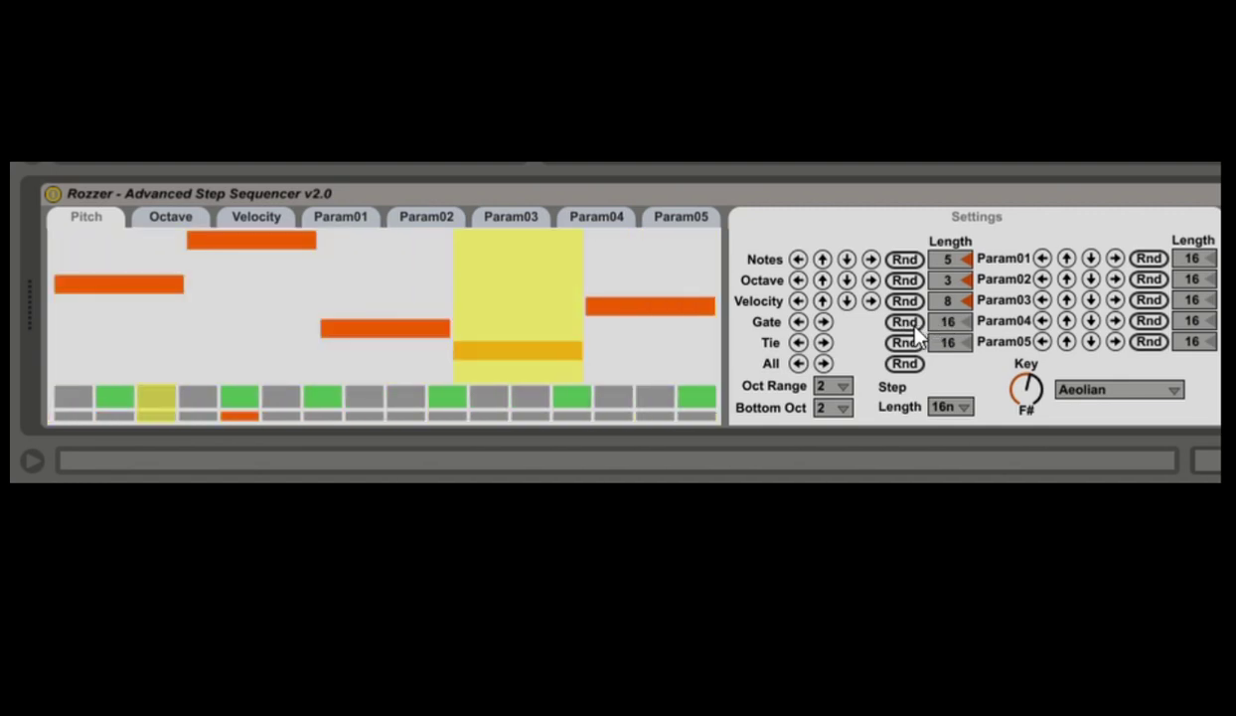
left_click(916, 327)
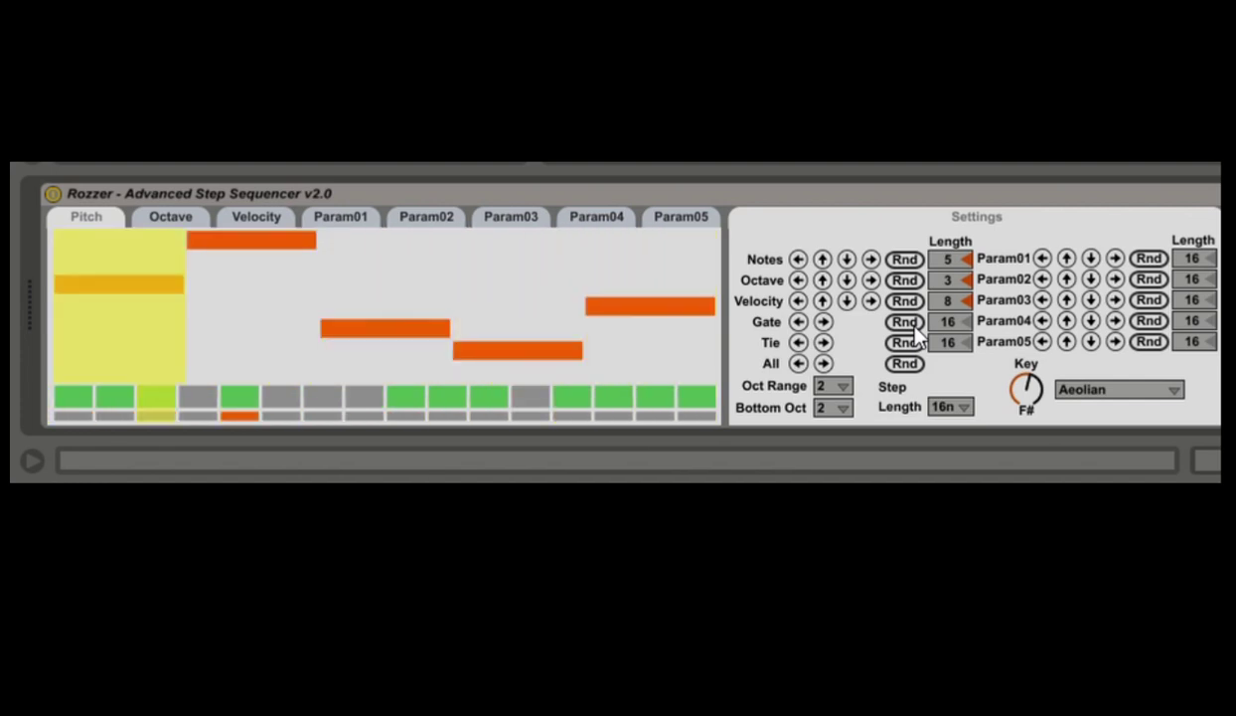
left_click(915, 327)
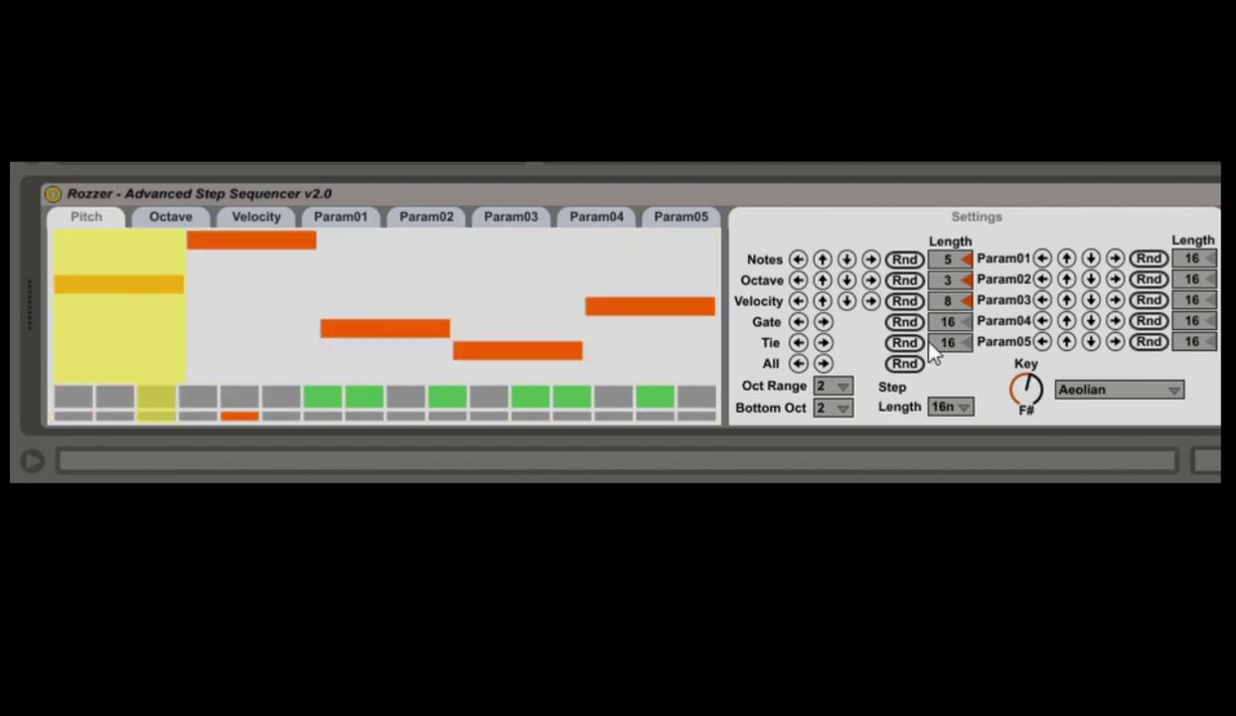
Turn on gate steps 1, 4 and 6, leaving step 3 off
left_click(79, 393)
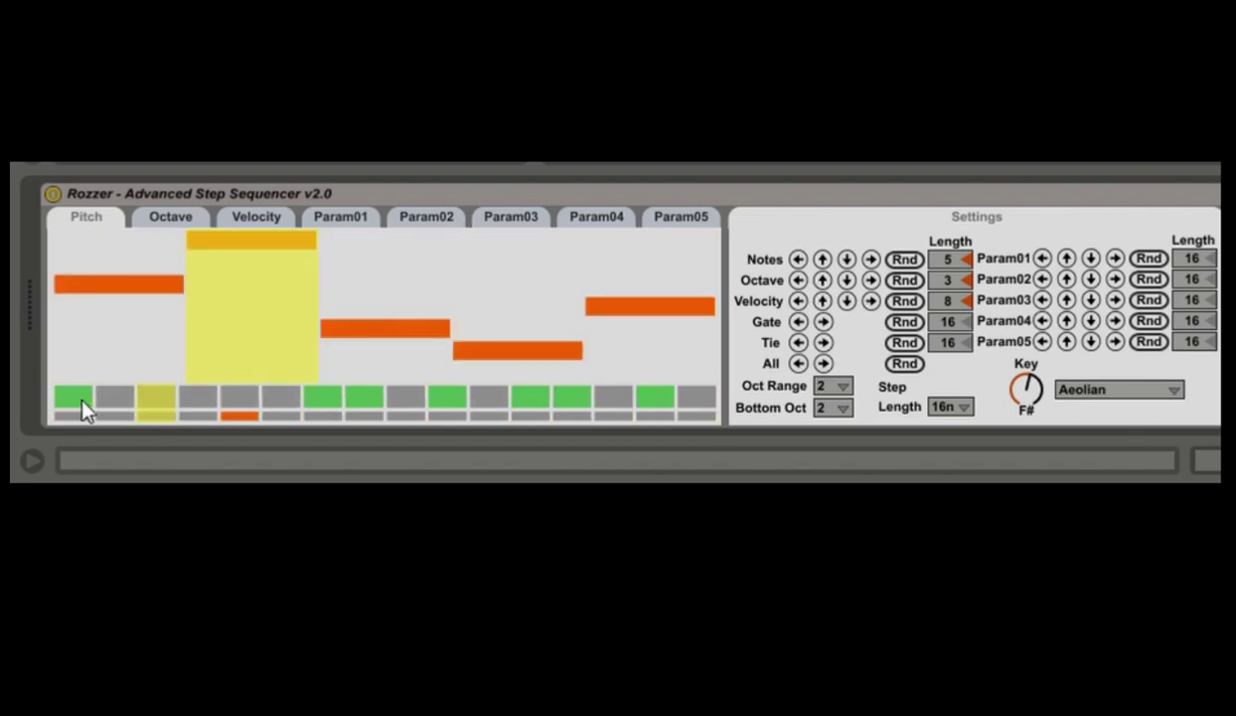
left_click(151, 405)
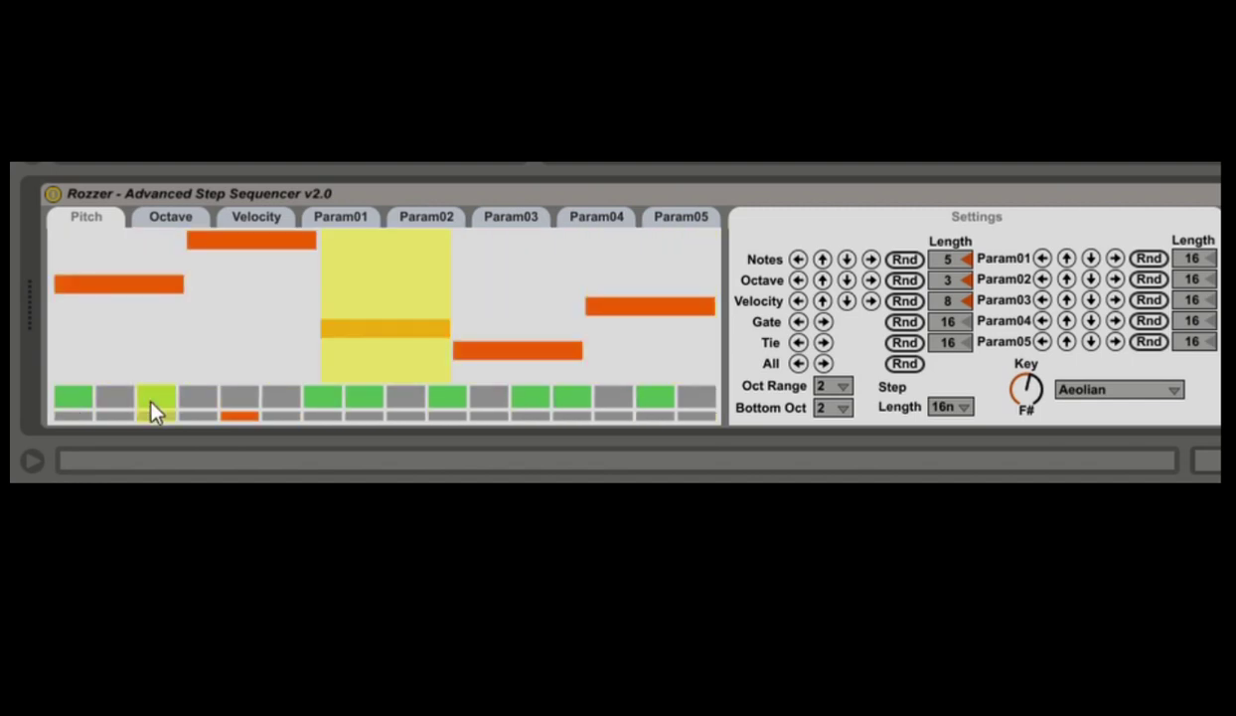
left_click(153, 400)
left_click(204, 398)
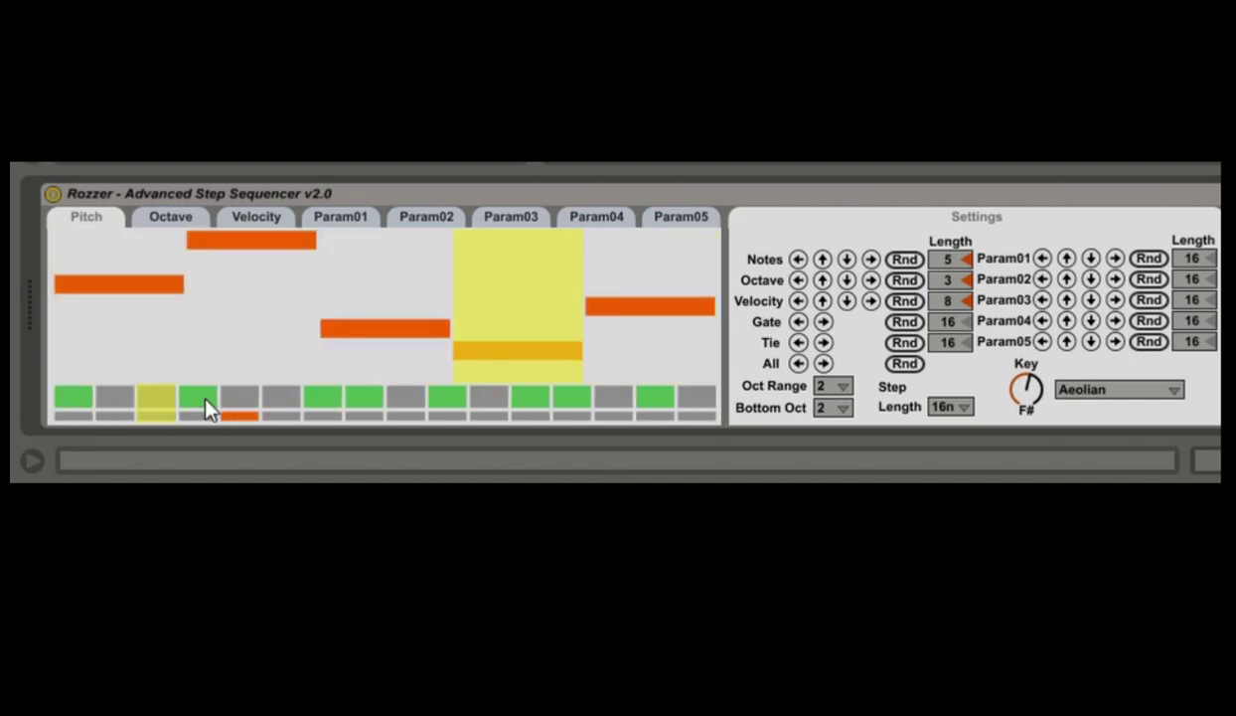
left_click(279, 400)
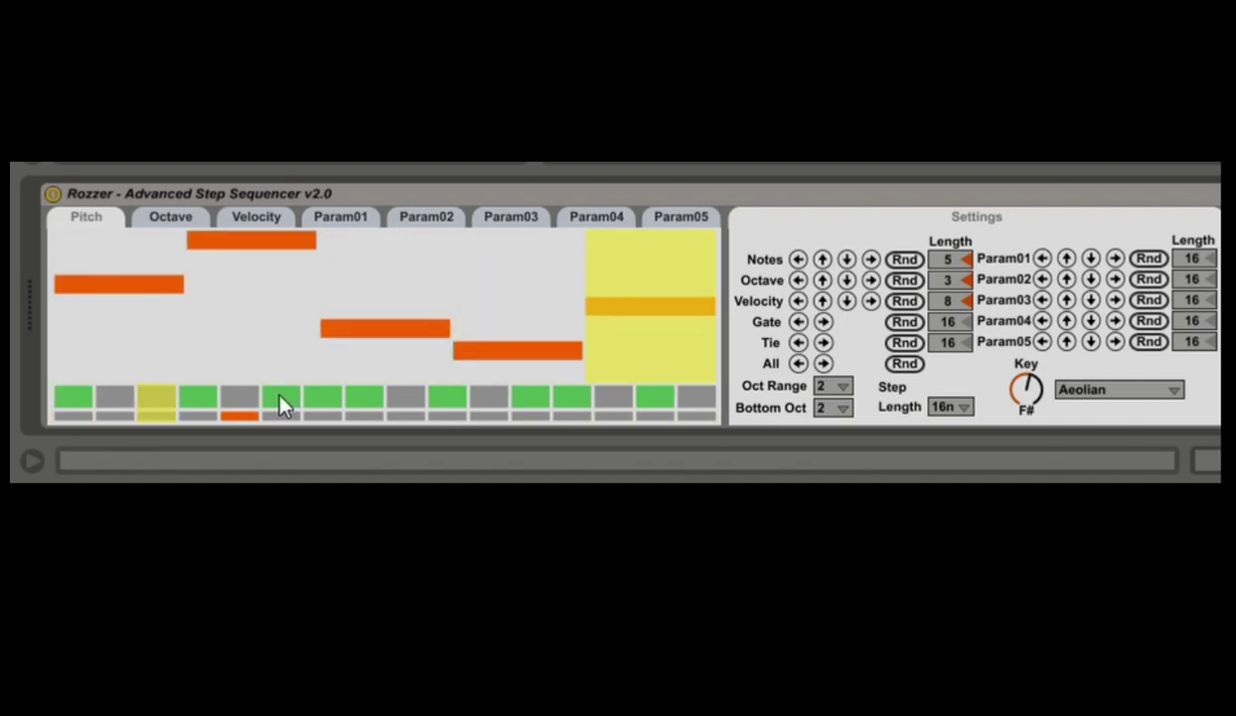
Move the gate from step 6 to step 5 and move the tie from step 5 to step 4
left_click(281, 401)
left_click(244, 400)
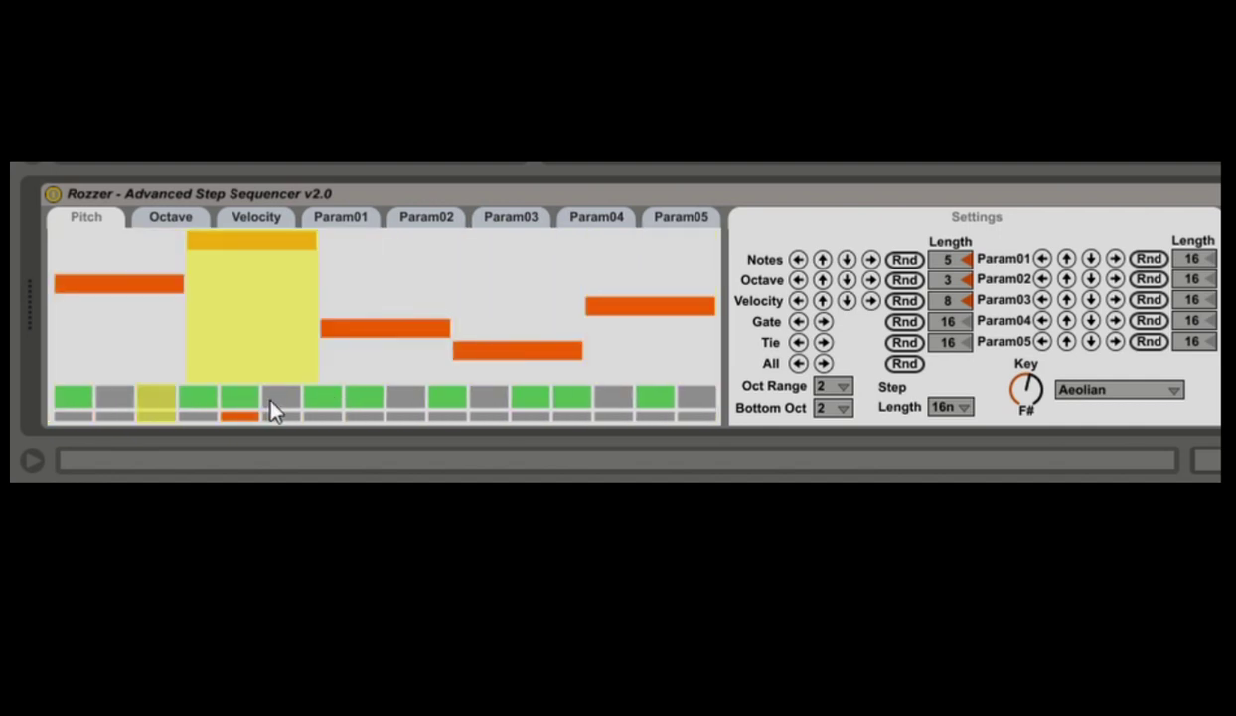
left_click(249, 417)
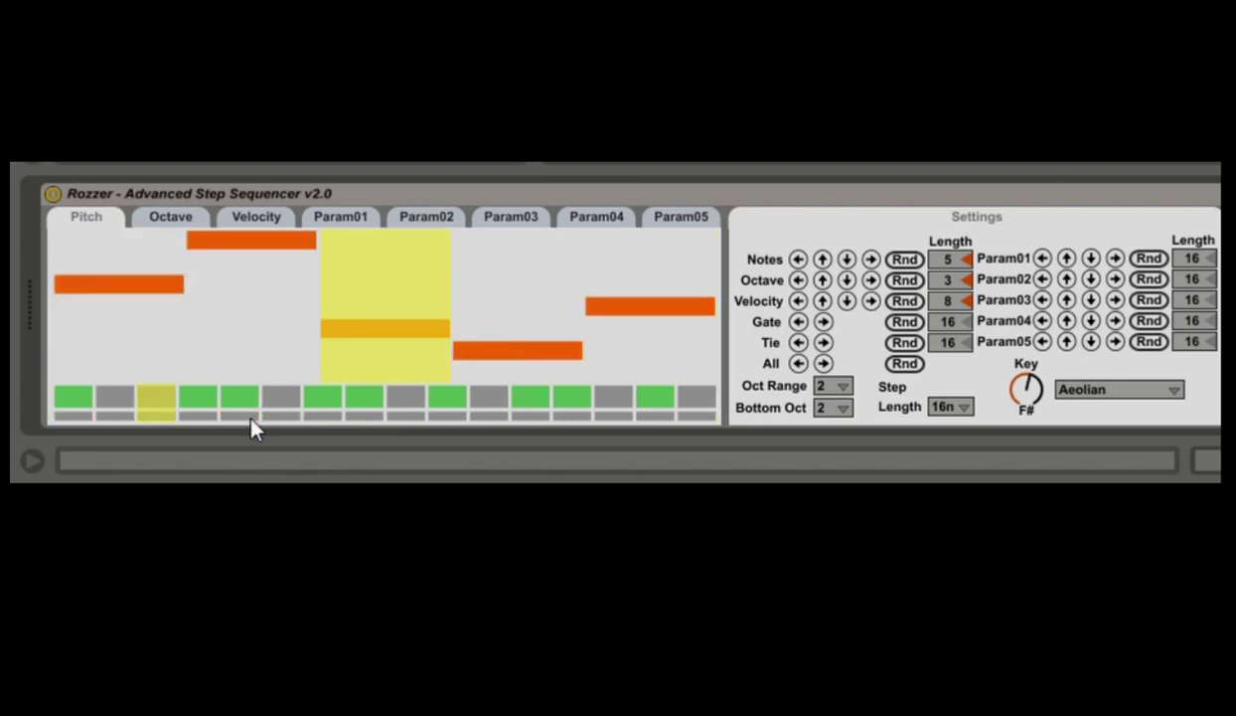
left_click(201, 419)
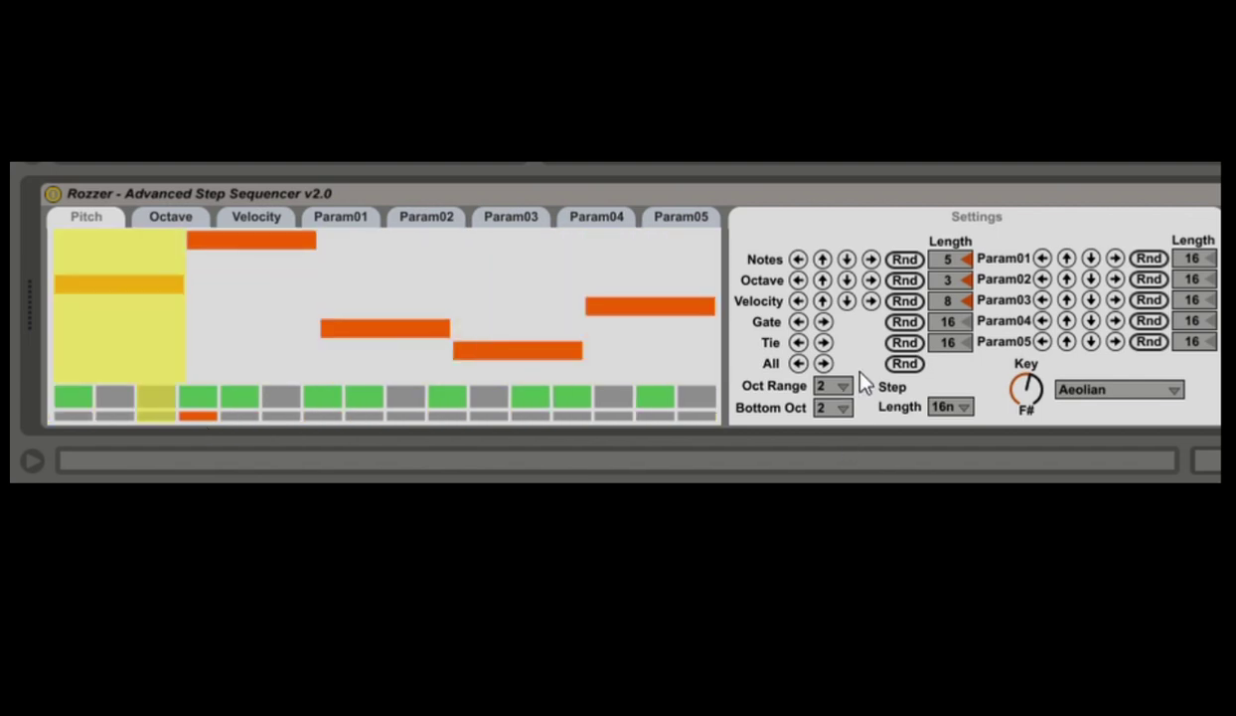
Set Tie Length to 32, load the Room preset Ambience Medium after the 303, and fold the 303 device
left_click_drag(947, 343, 947, 296)
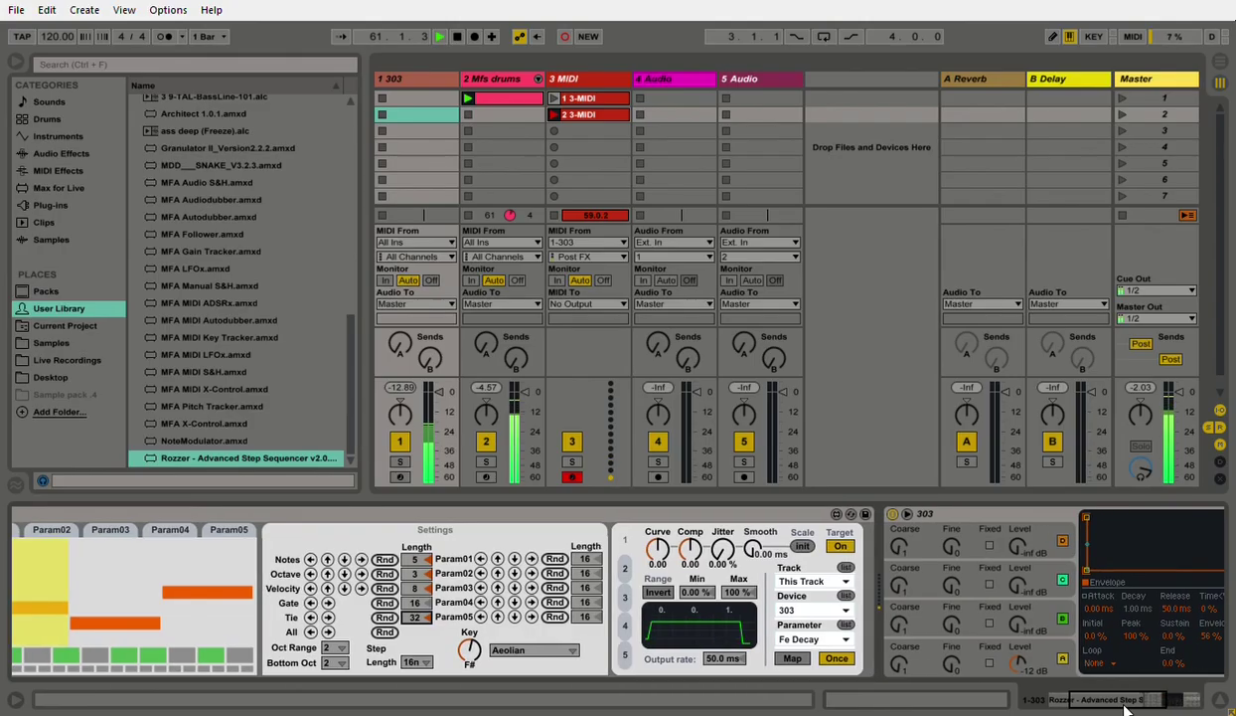
left_click_drag(1130, 708, 1168, 714)
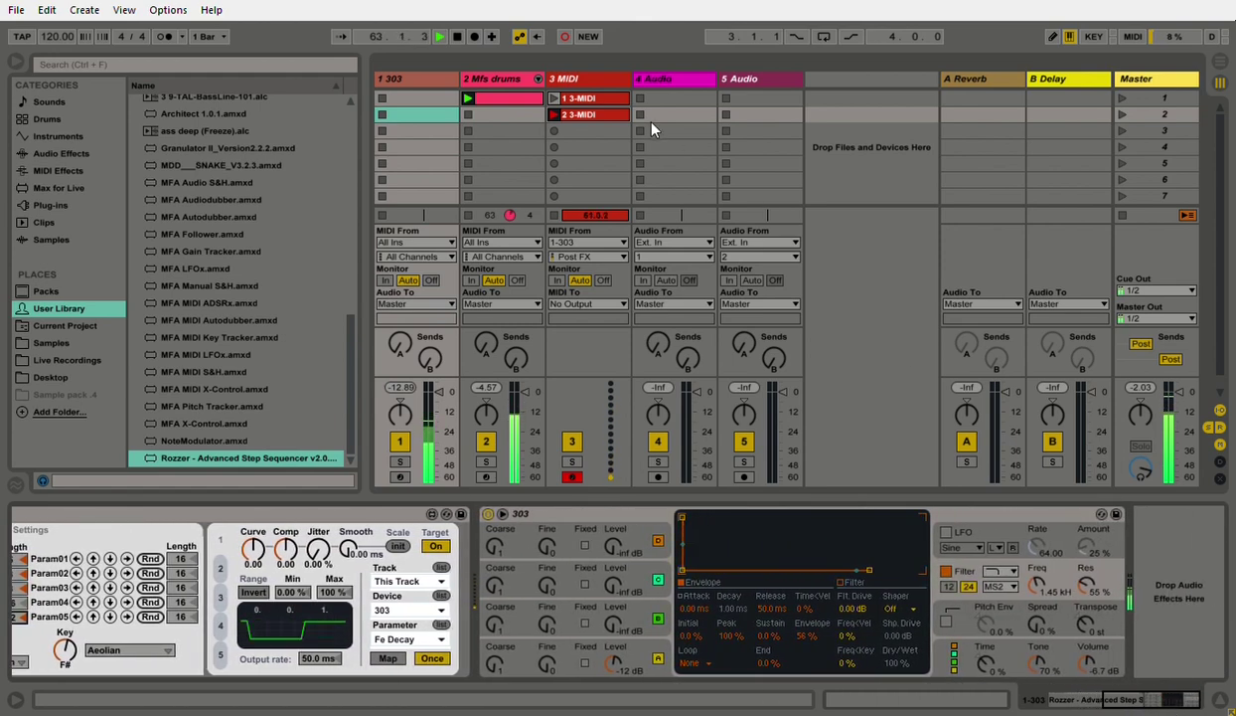
left_click(34, 149)
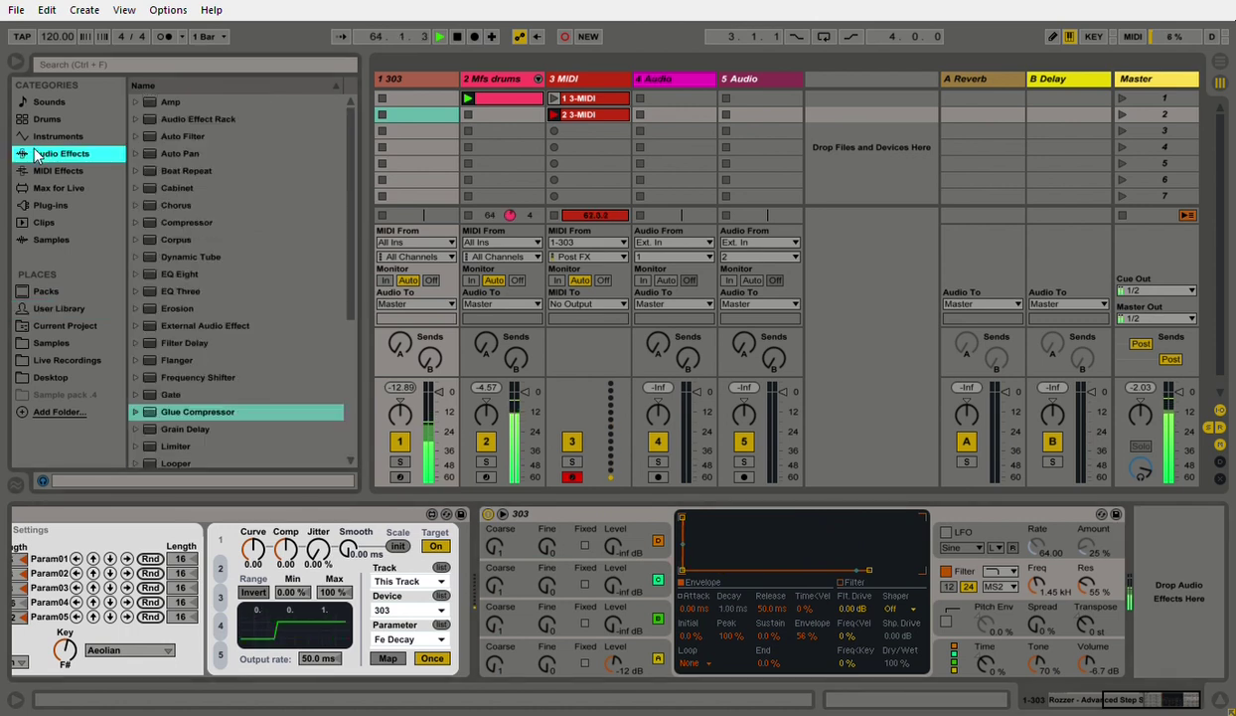
left_click_drag(354, 294, 348, 412)
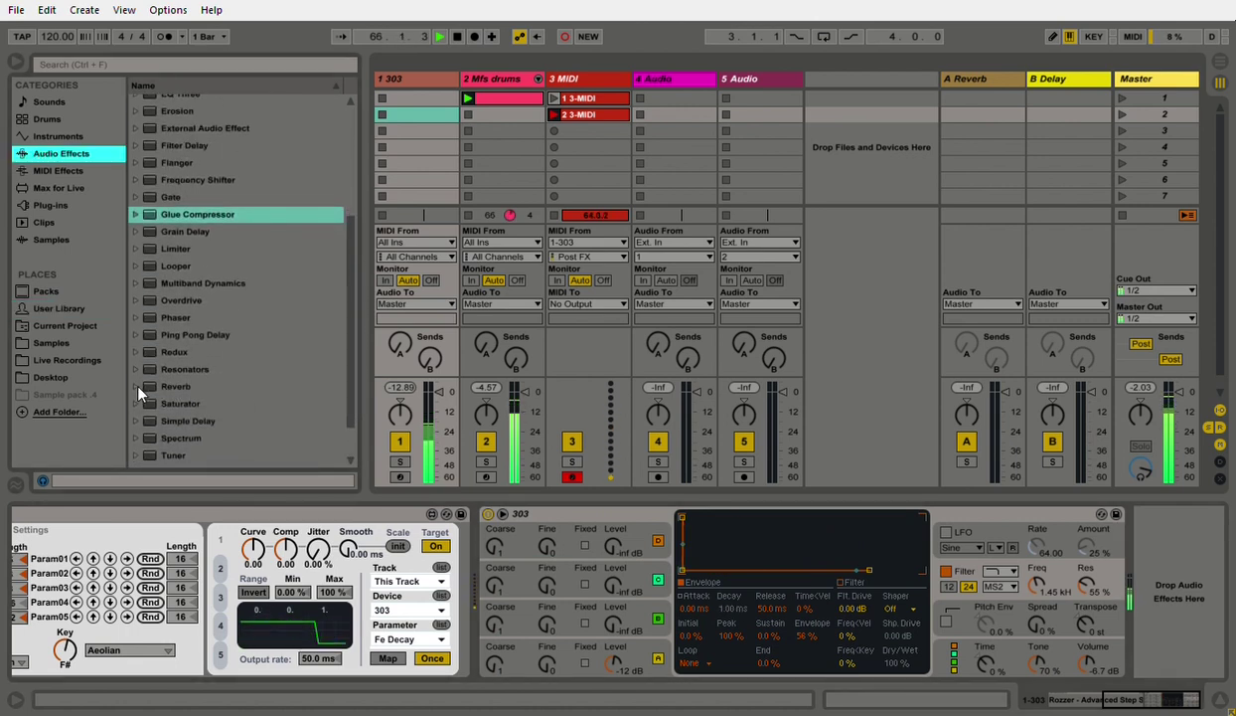
left_click(139, 388)
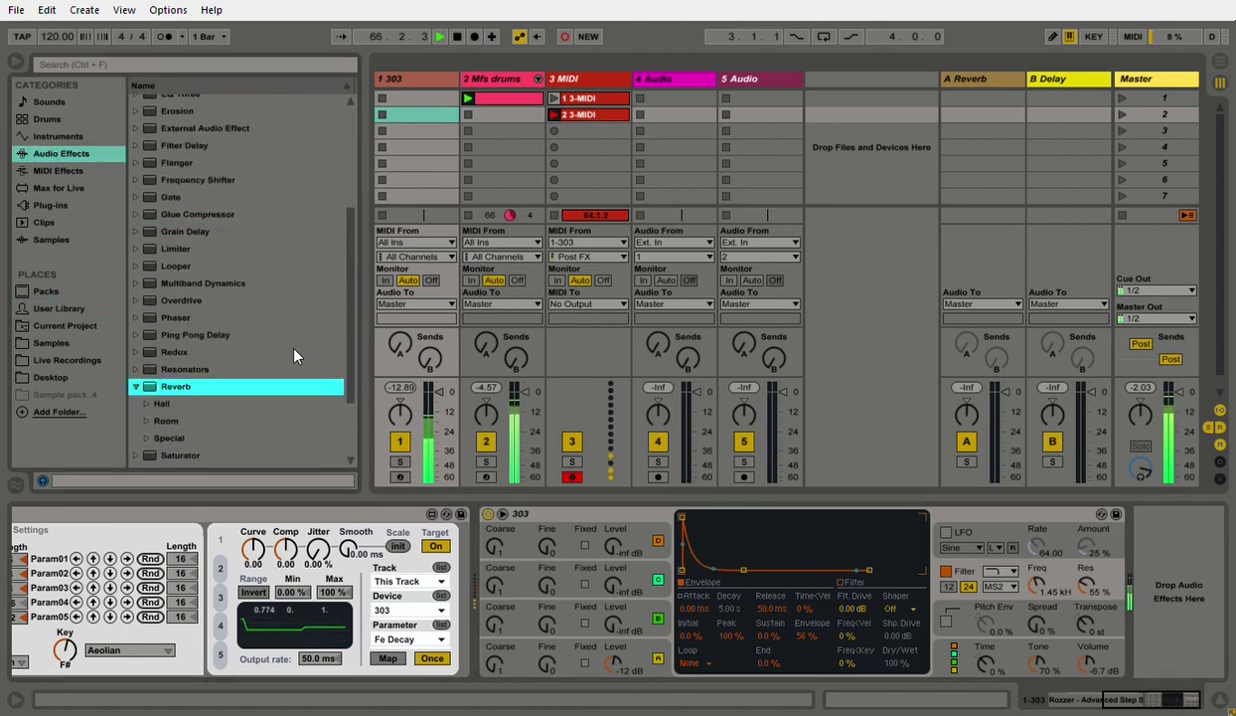
left_click(145, 421)
left_click(237, 437)
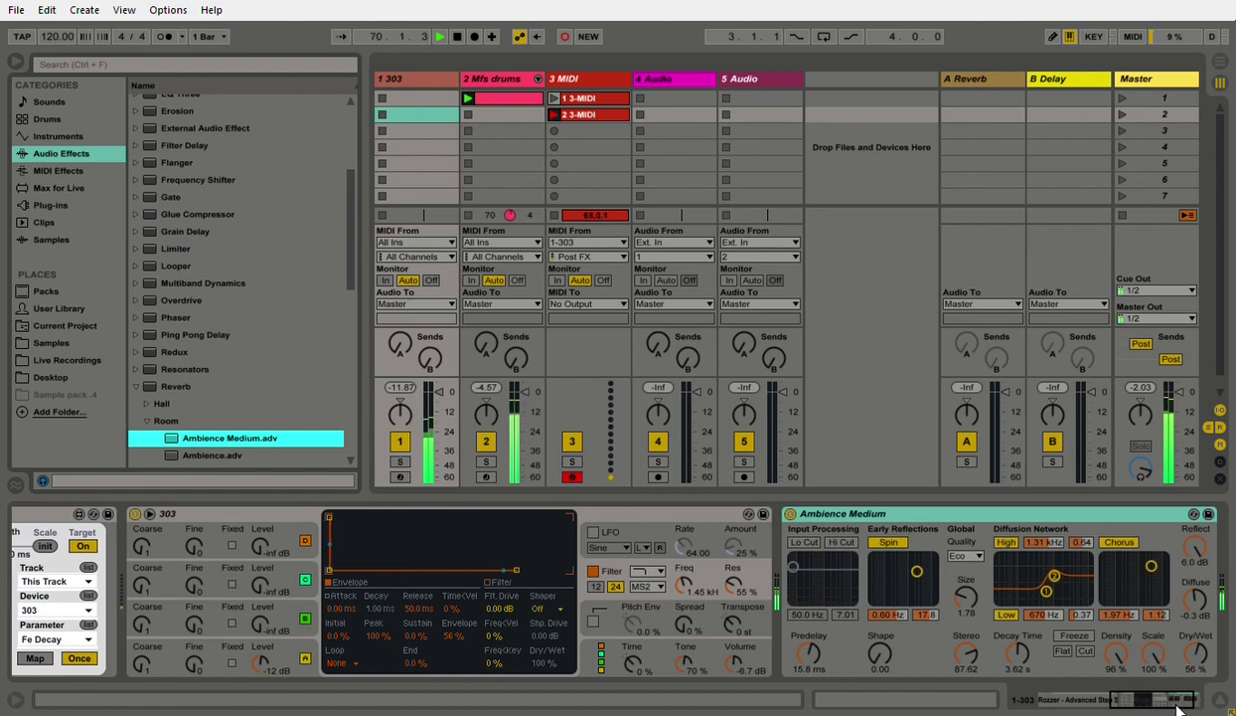
left_click_drag(1179, 708, 1153, 710)
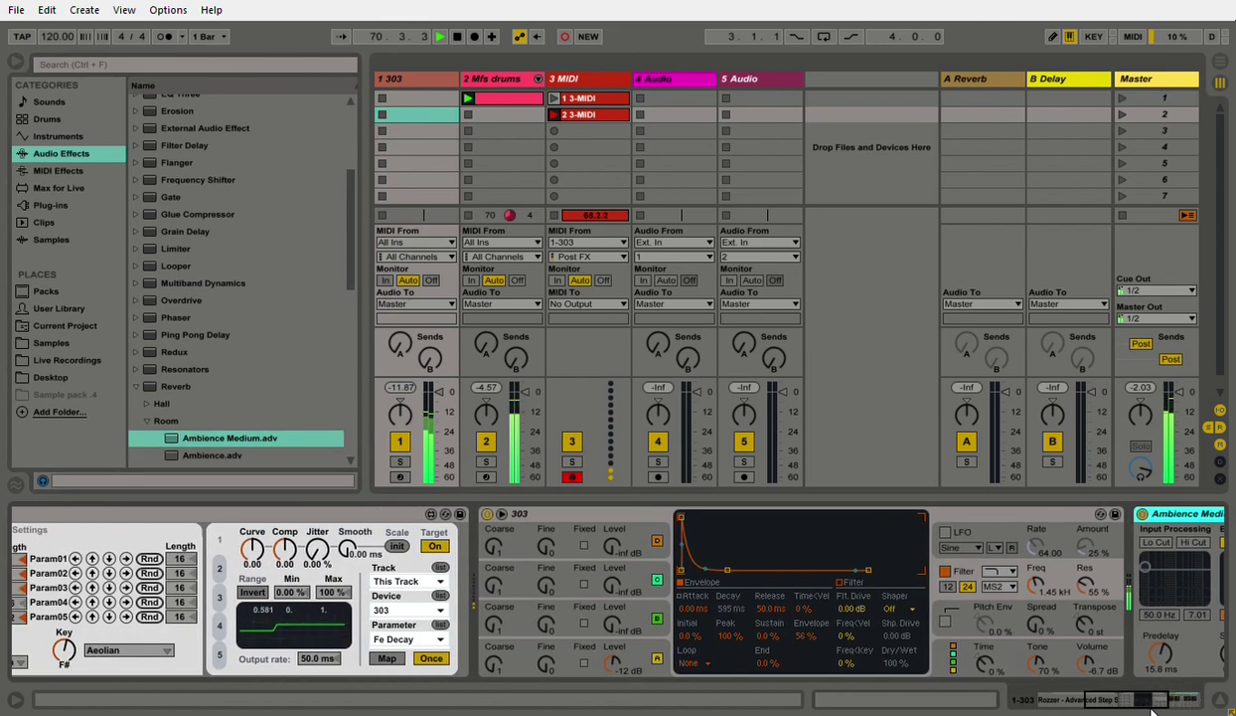
double_click(539, 515)
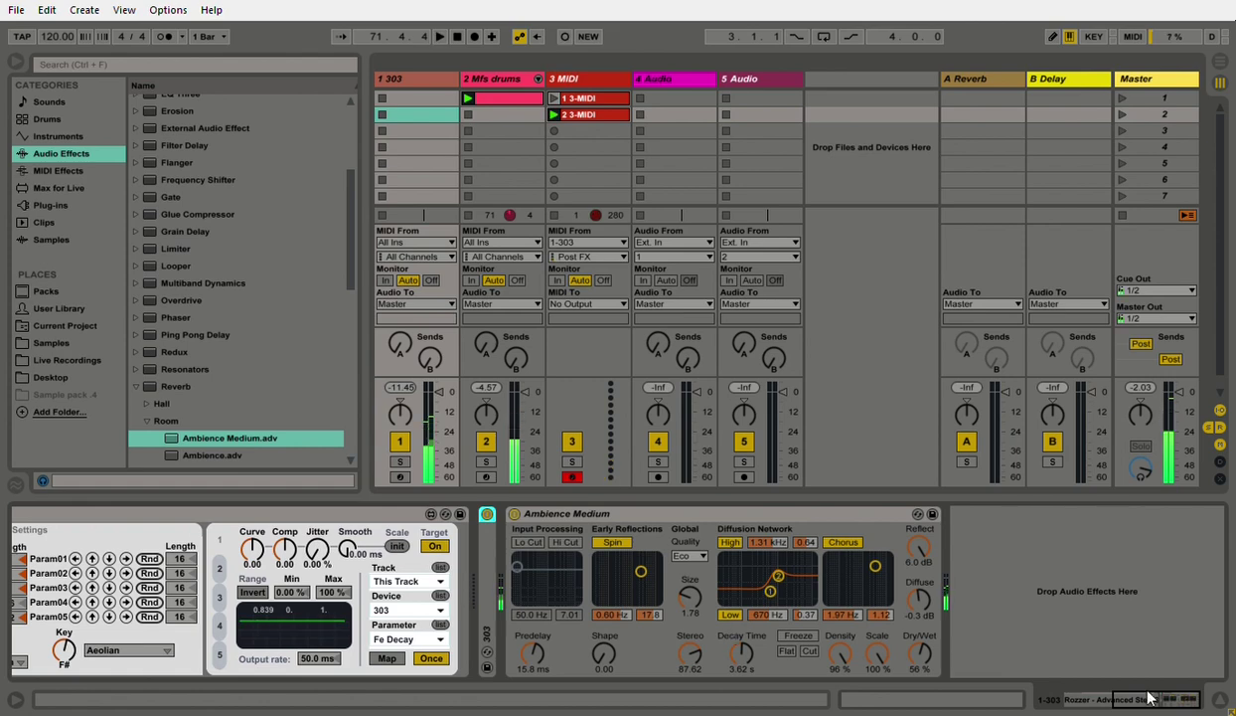
Map Rozzer's Param02 modulation slot 2 to the Ambience Medium Dry/Wet and start playback
left_click_drag(1150, 705, 1113, 706)
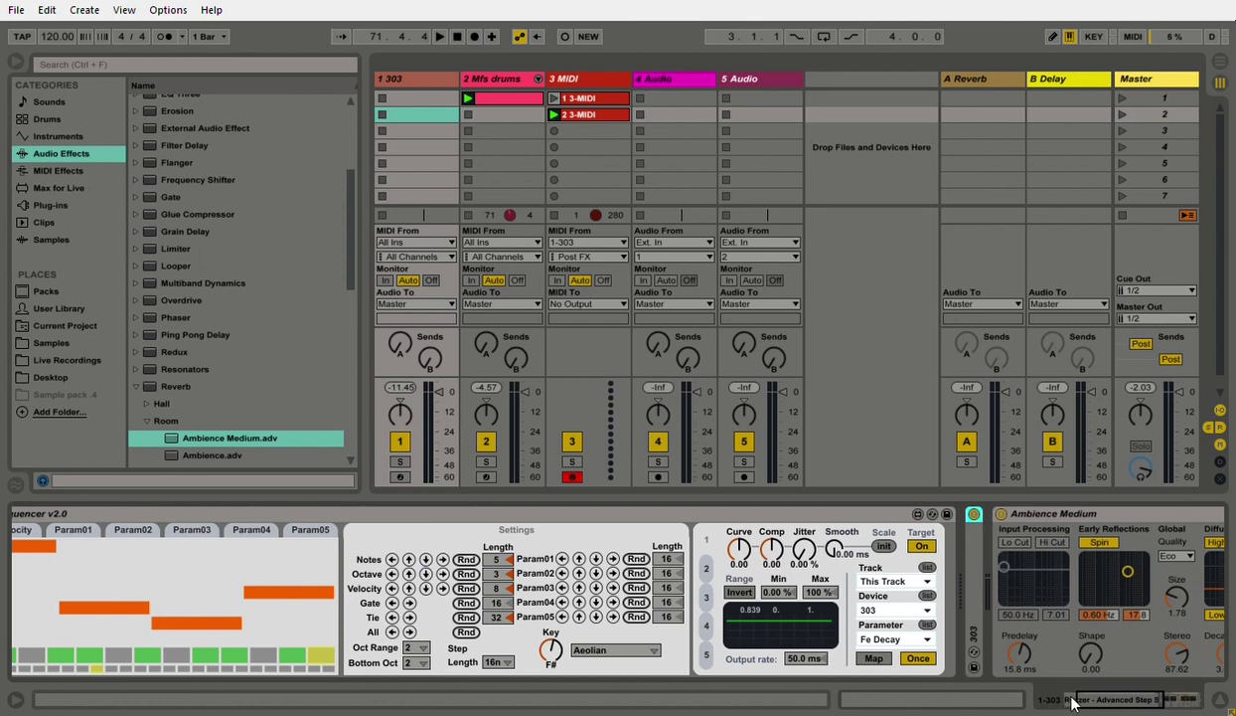
left_click(137, 530)
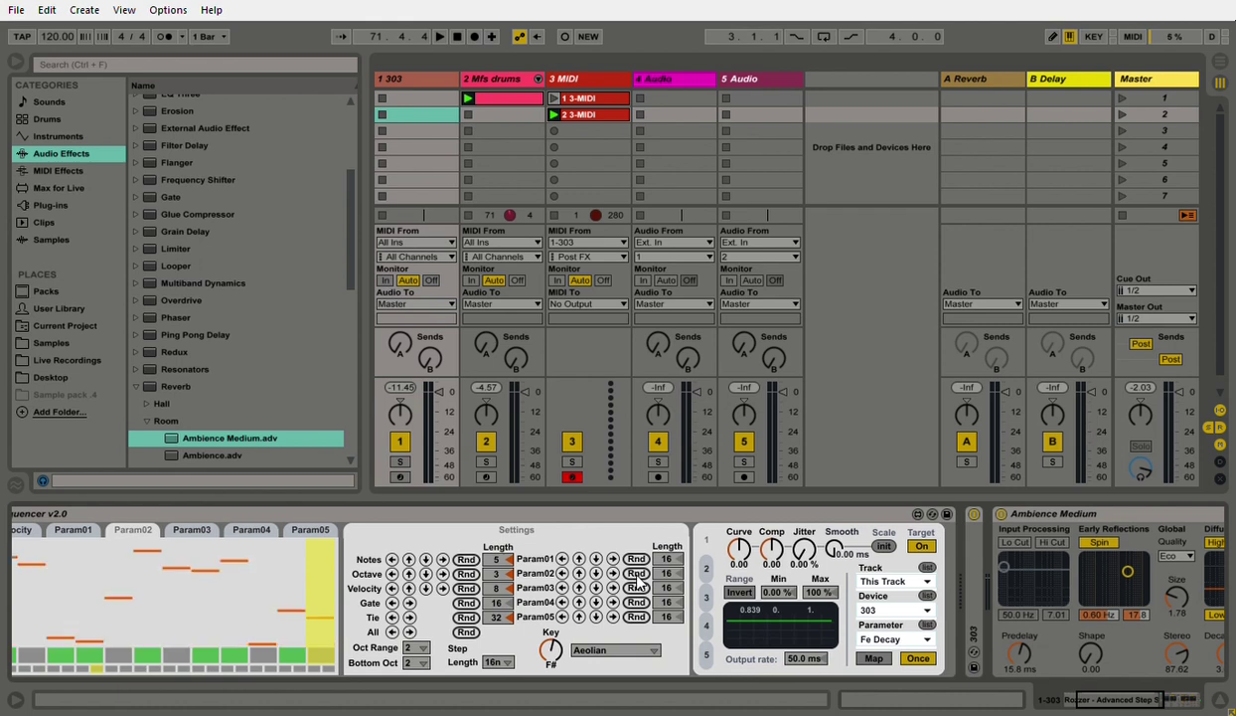
left_click(713, 580)
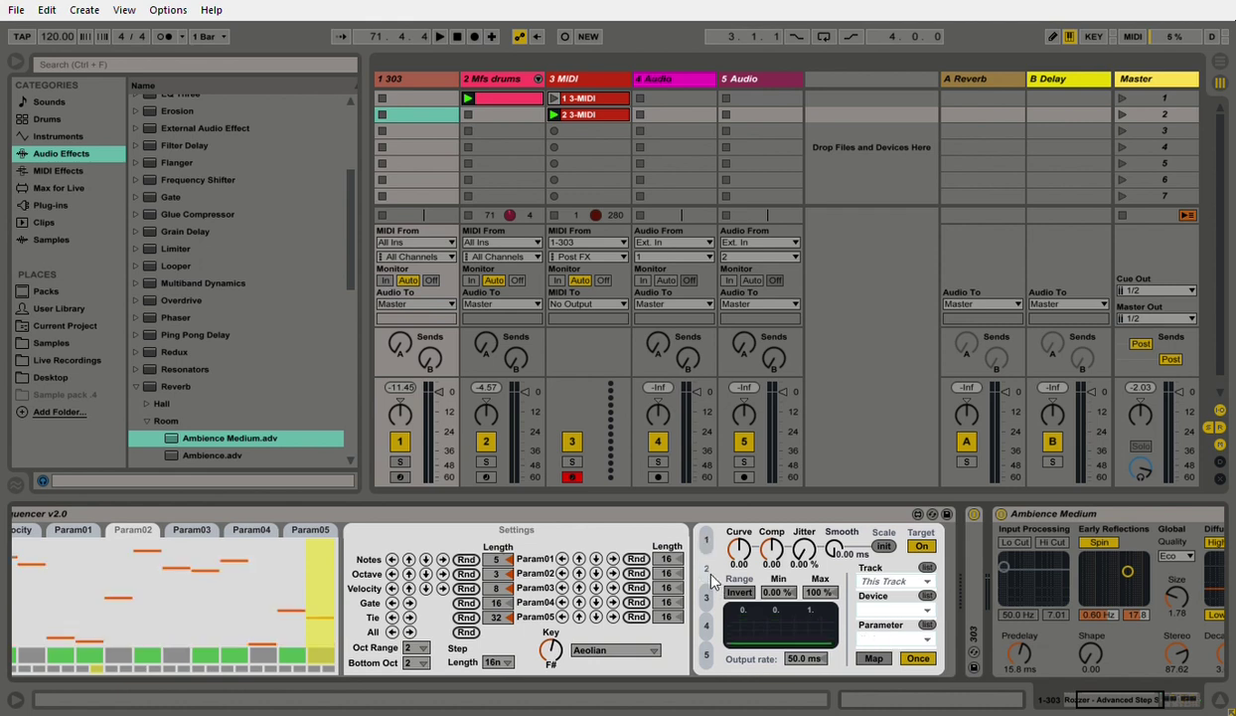
left_click(874, 659)
left_click_drag(1090, 706, 1118, 710)
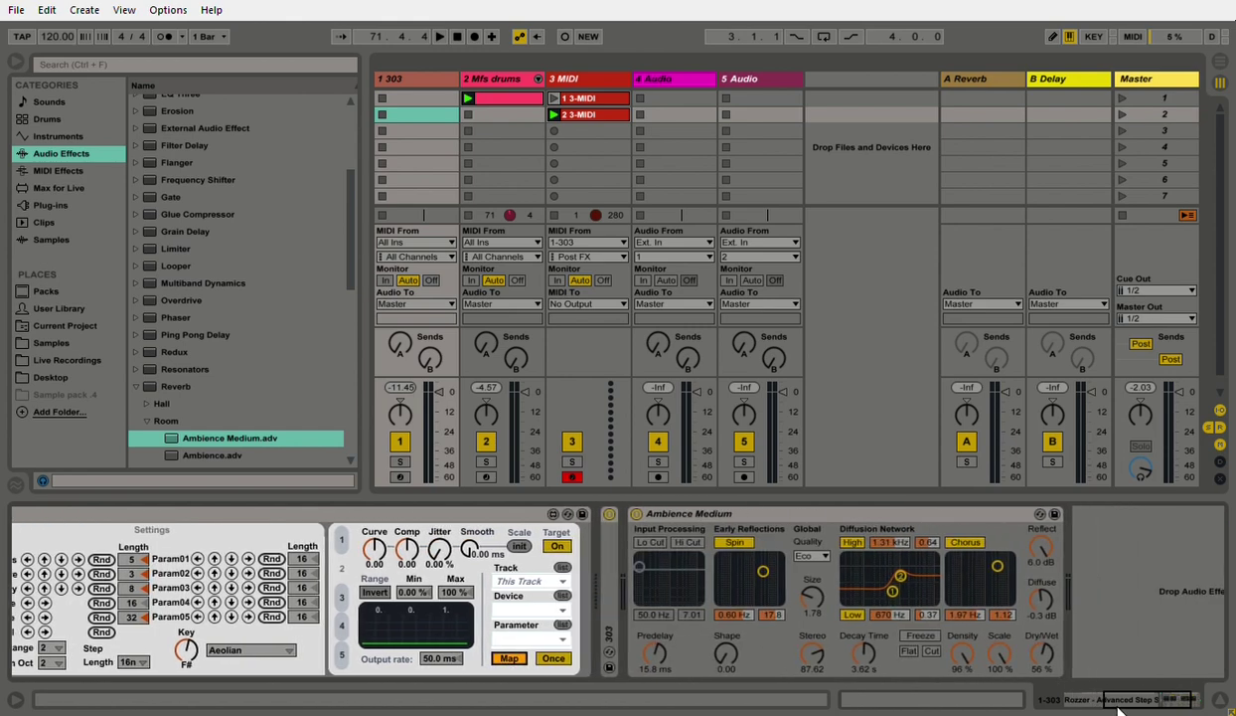
key("space")
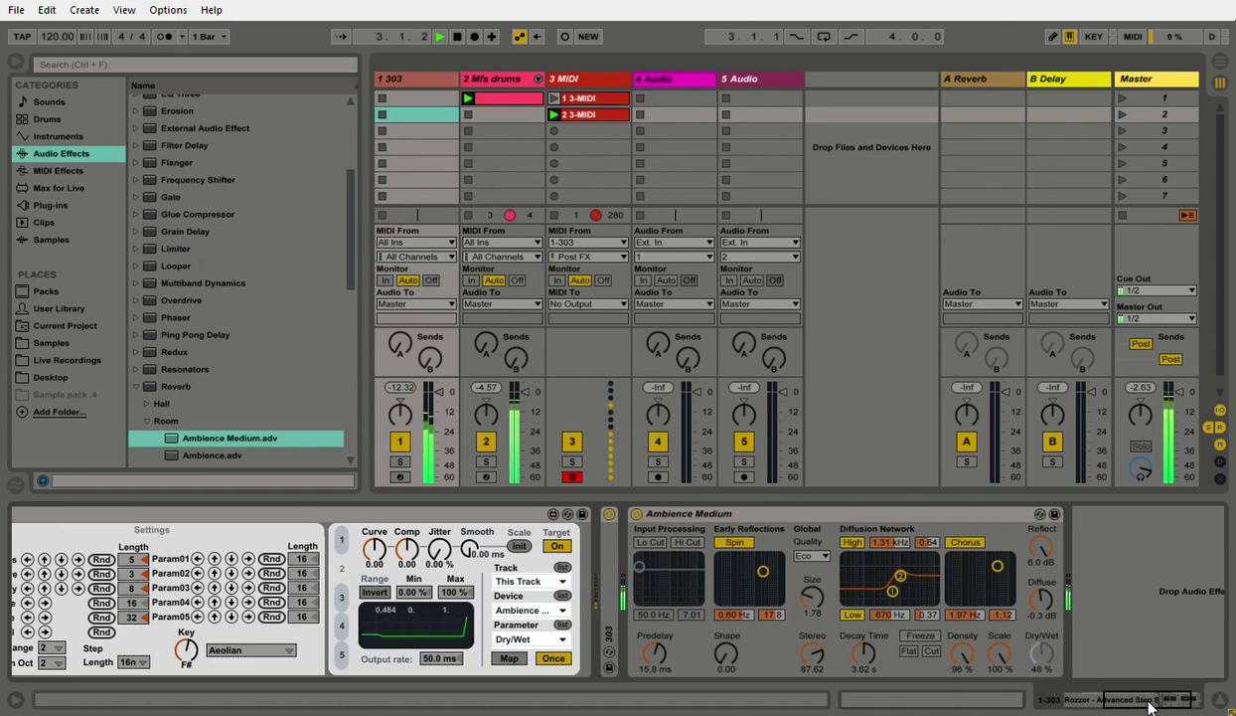
left_click_drag(1150, 705, 1093, 707)
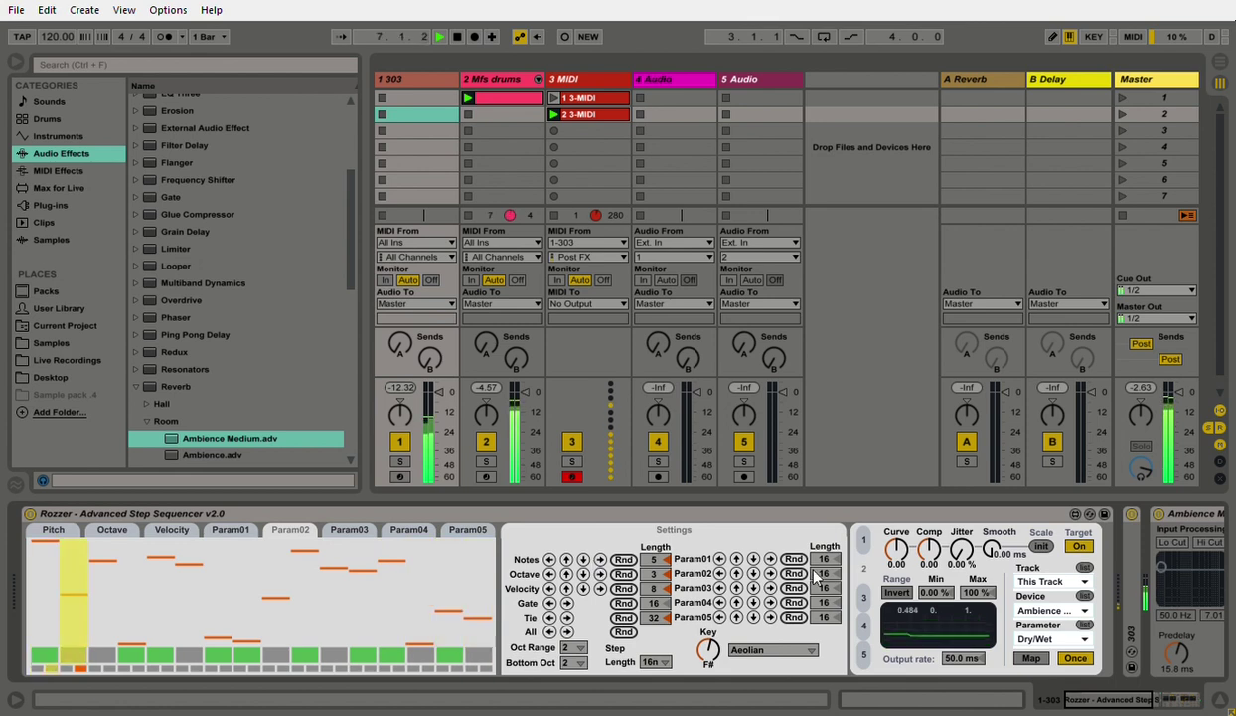
Set the Param02 pattern length to 7 steps and lower one step's modulation value
left_click_drag(823, 576, 823, 585)
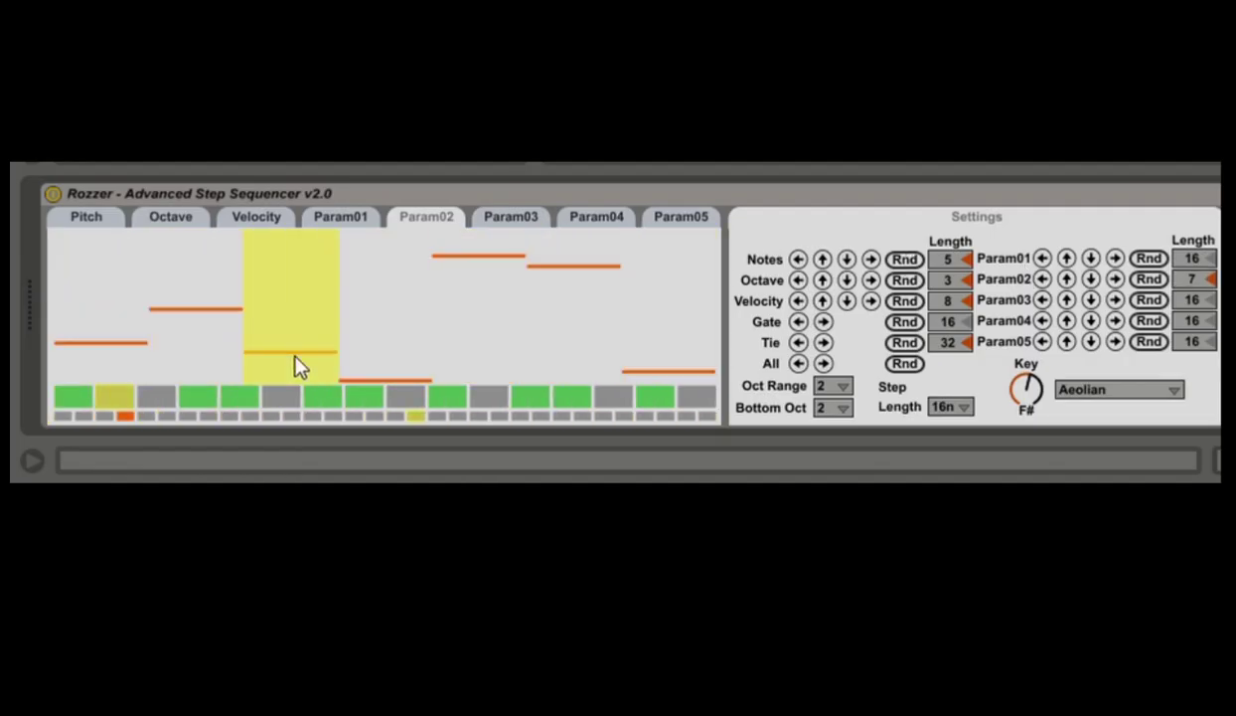
left_click(462, 333)
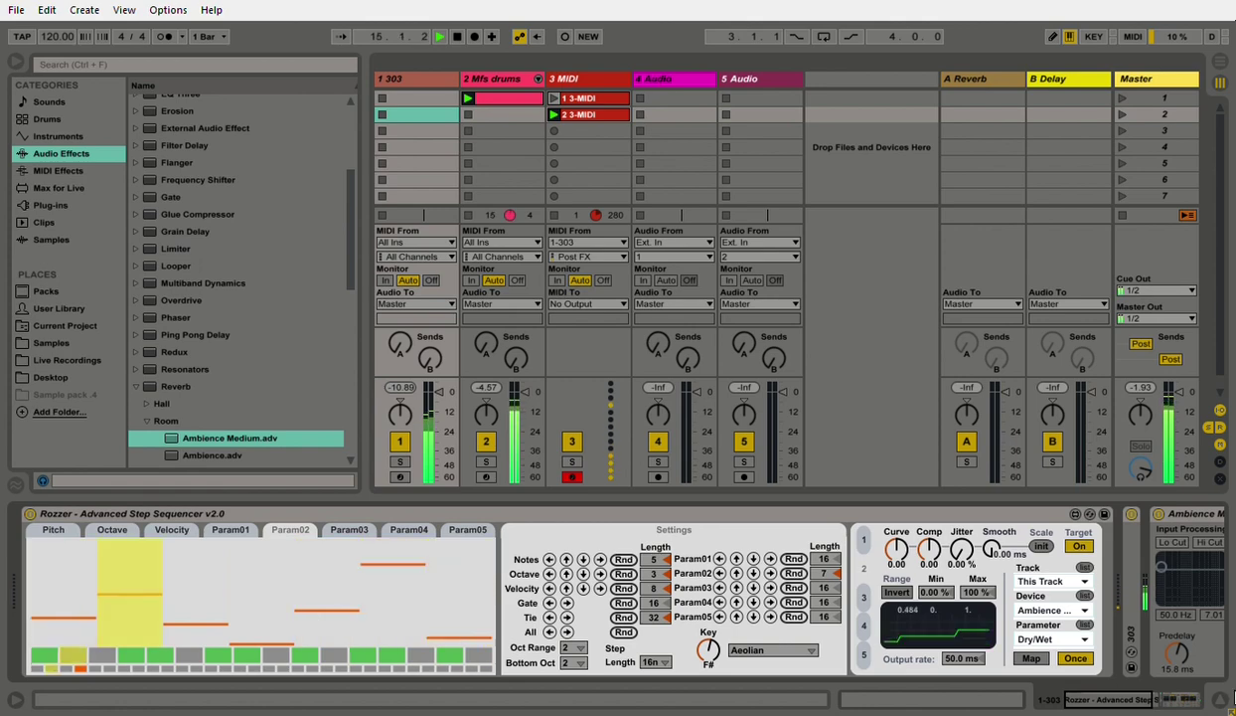
left_click_drag(1133, 699, 1214, 708)
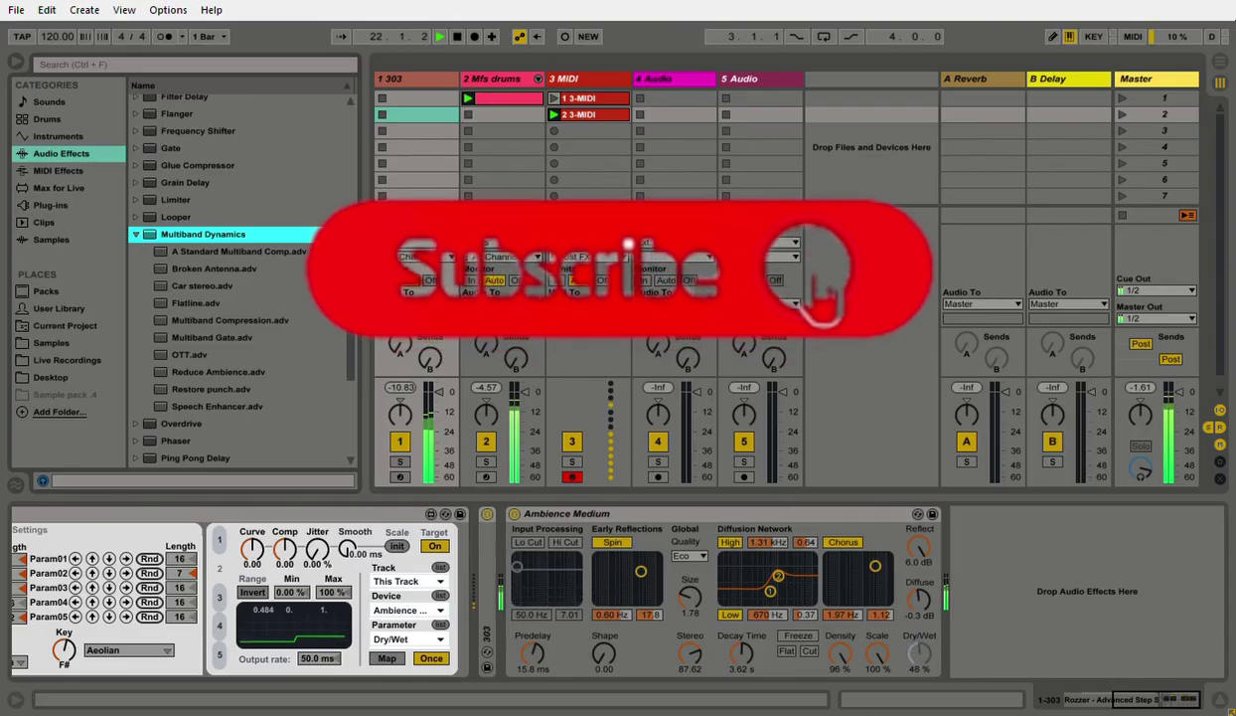
scroll(299, 298, "down", 3)
scroll(354, 335, "up", 1)
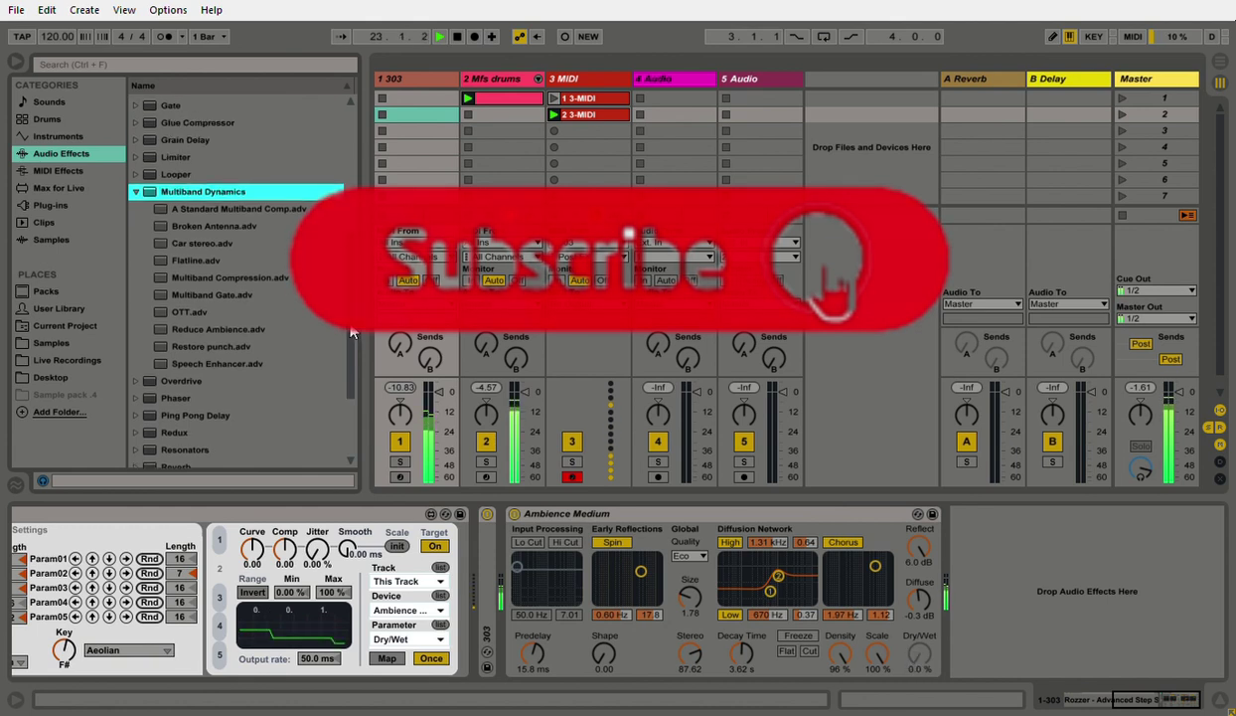